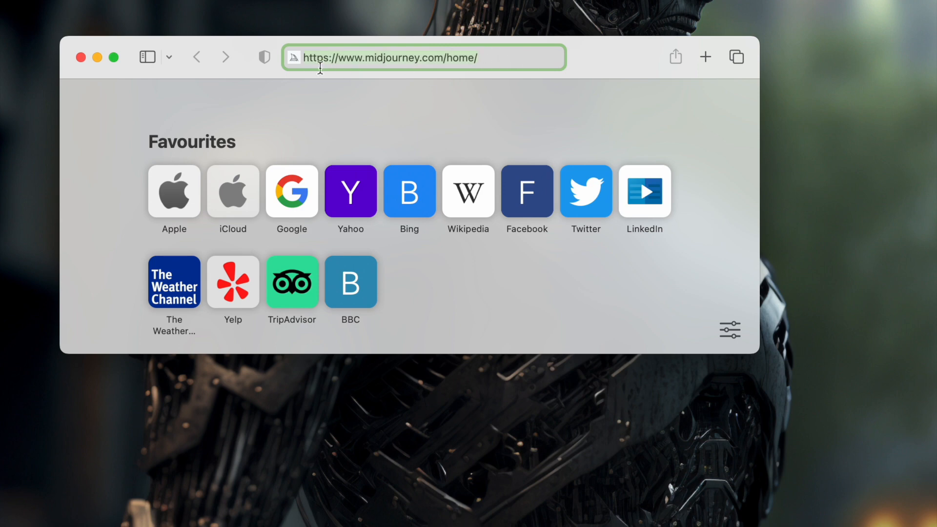
Step: Load the Midjourney home page in an enlarged browser window and follow its invitation to join the beta
key(Return)
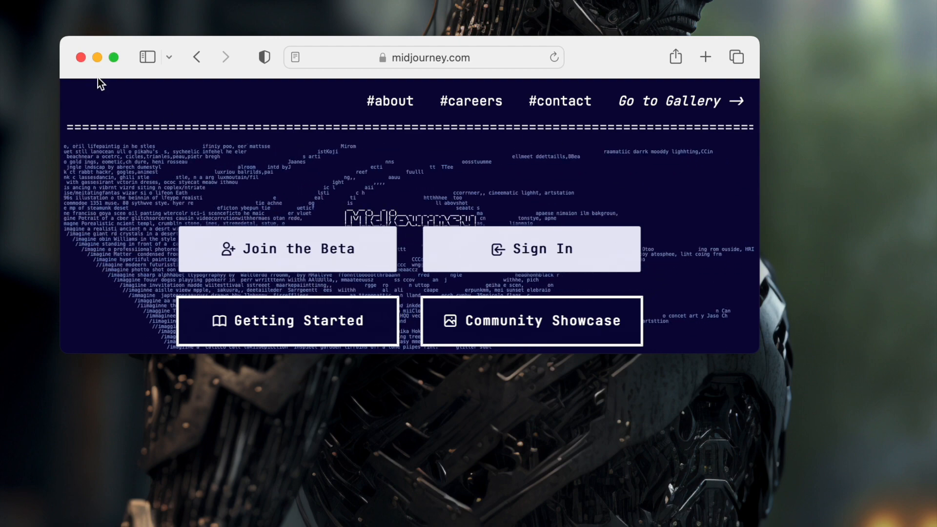
drag(750, 348, 903, 526)
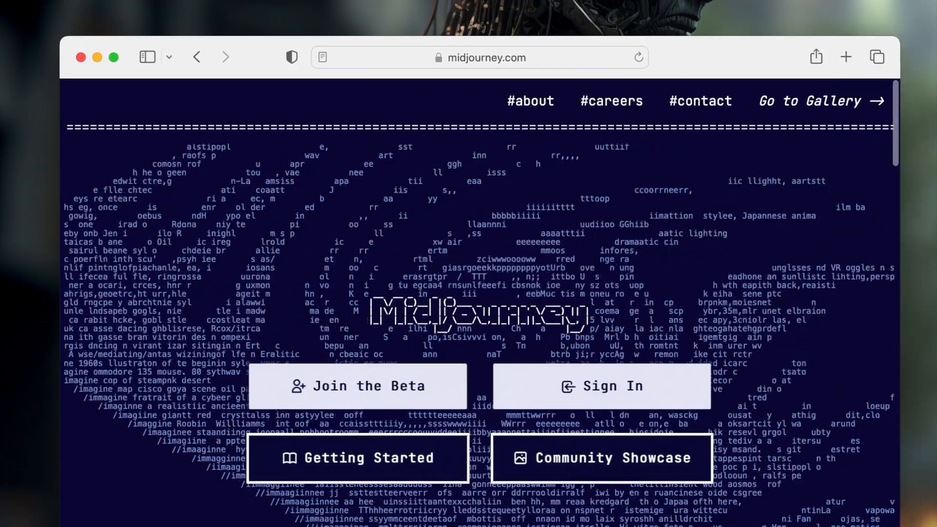
drag(67, 35, 18, 0)
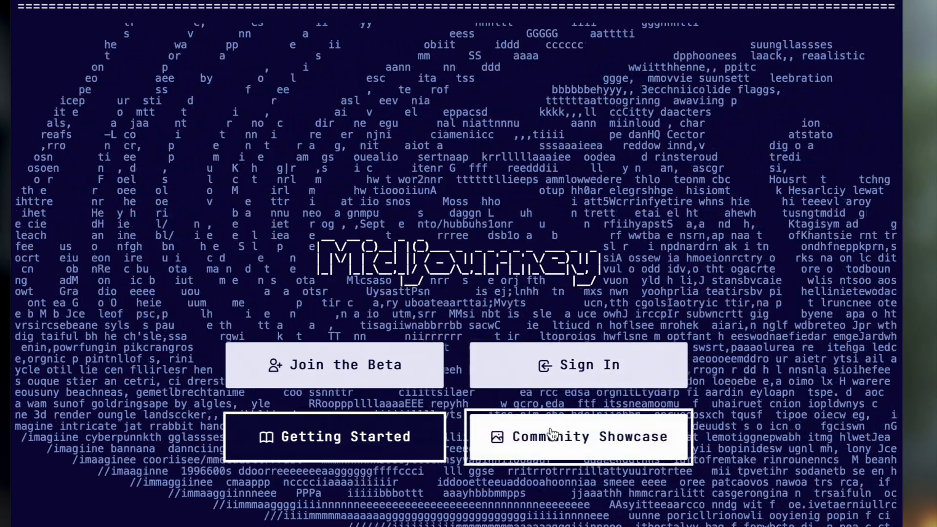
click(397, 380)
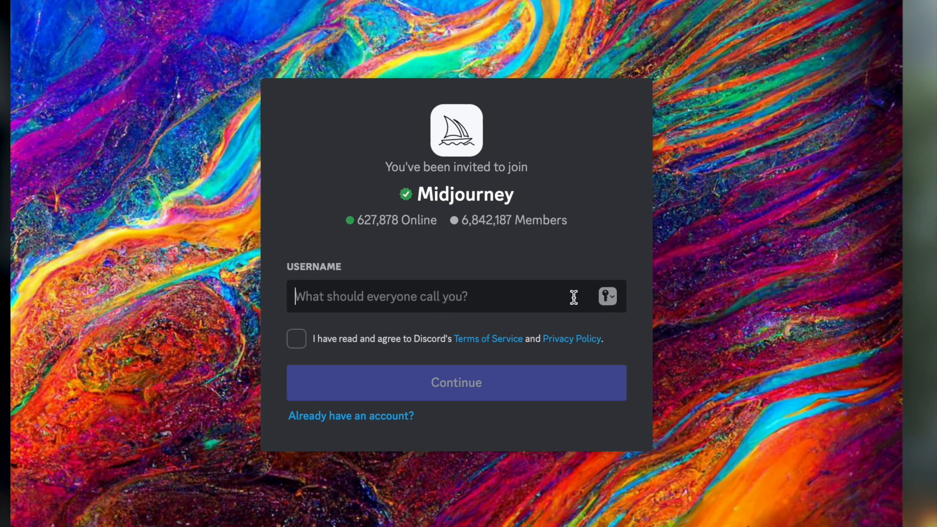
Step: Enter a username for the new Discord account, accept the Terms of Service and Privacy Policy, and submit the form
click(391, 367)
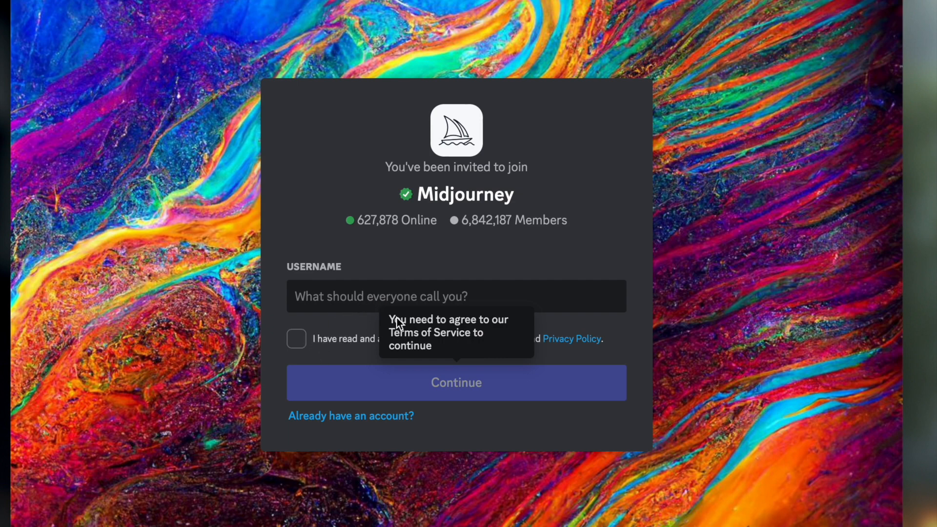
click(435, 296)
text(Marvin)
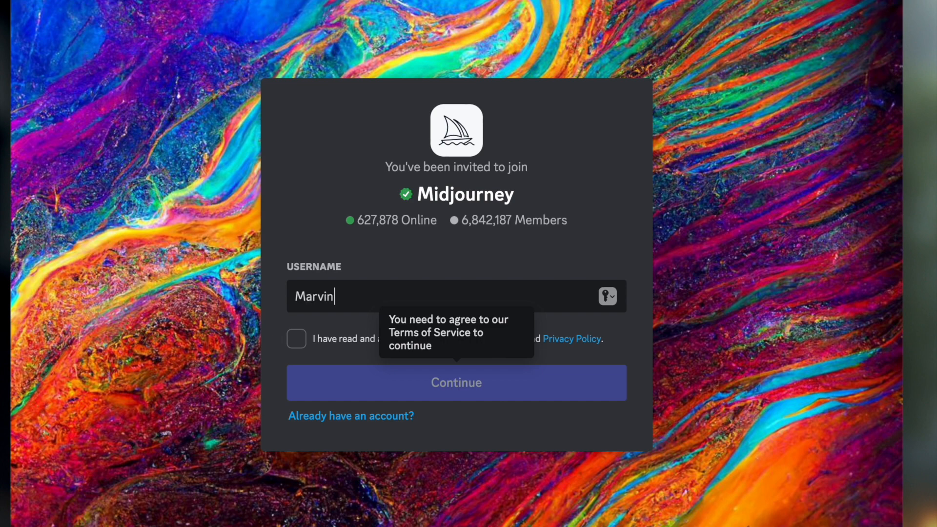
click(296, 338)
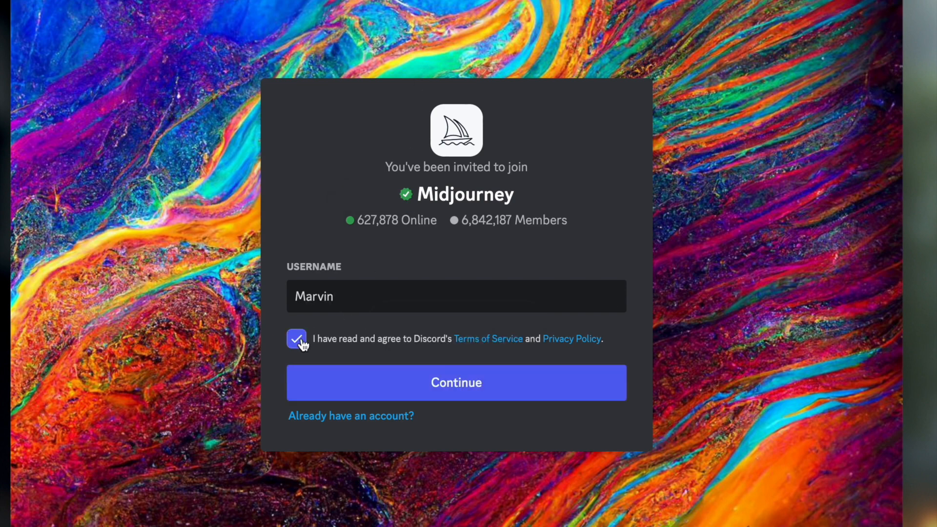
click(396, 378)
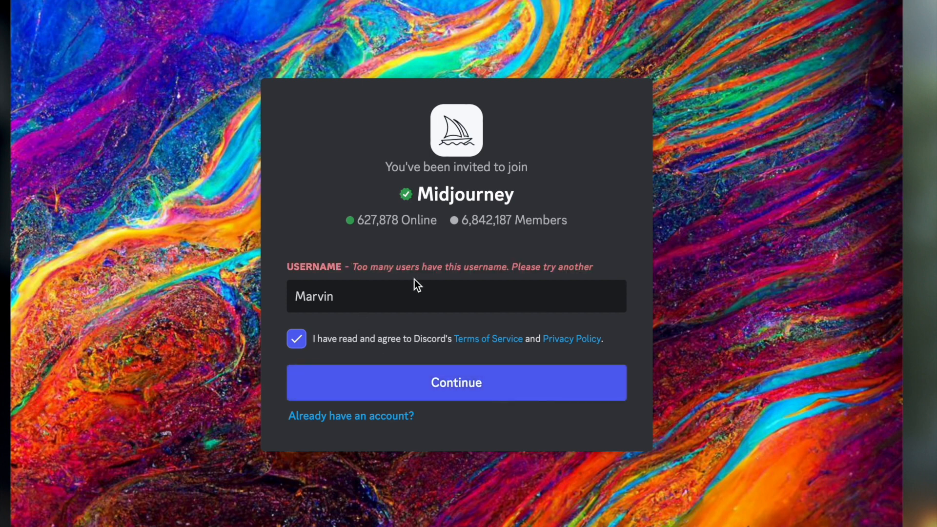
Step: Append 123 to the username and resubmit the sign-up form
click(398, 303)
text(123)
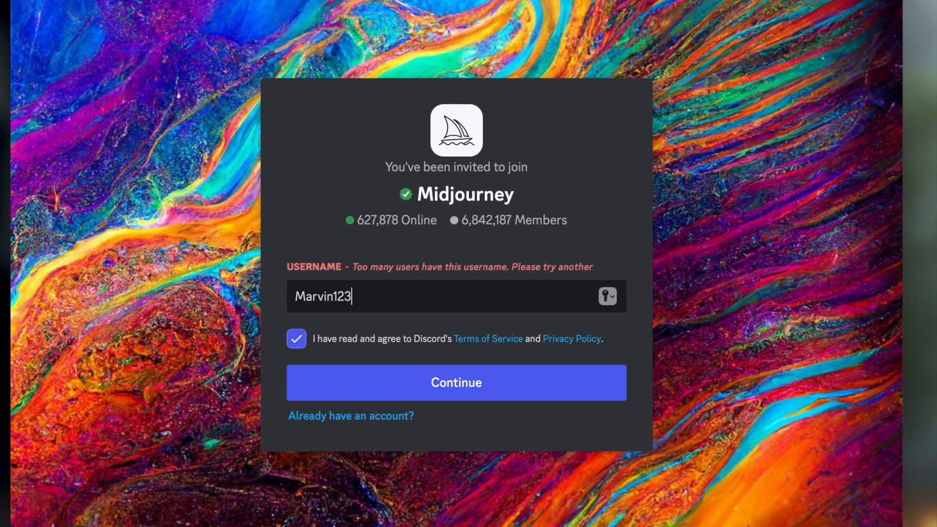
click(416, 395)
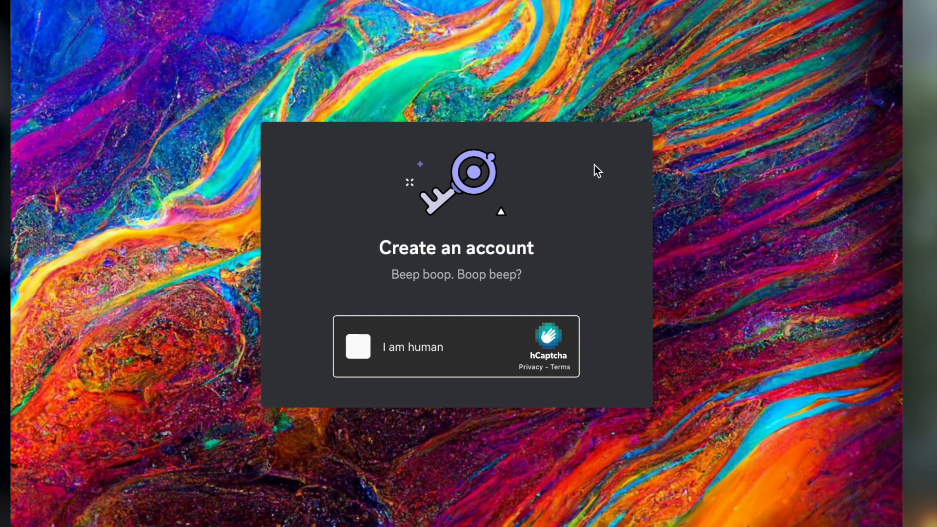
Step: Complete the hCaptcha human check by selecting every image of a hedgehog on rocks and verifying the selection
click(373, 347)
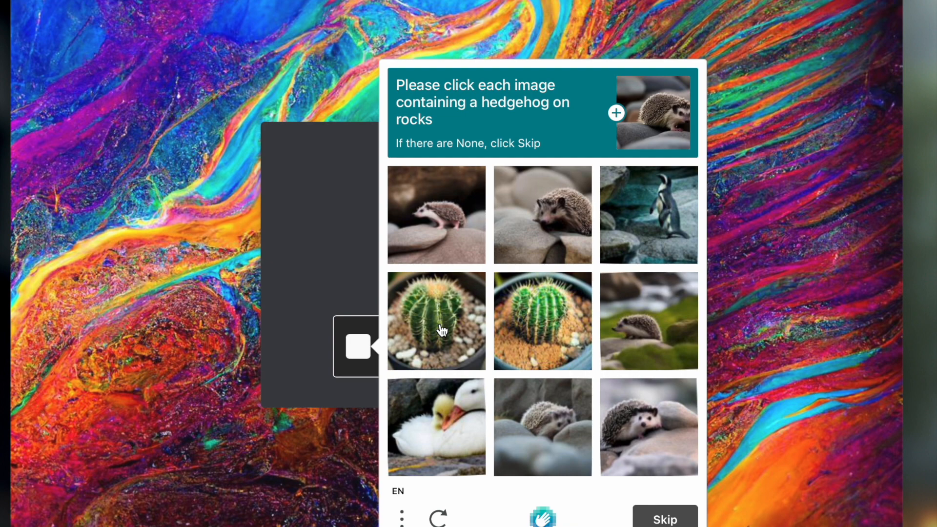
click(546, 231)
click(458, 231)
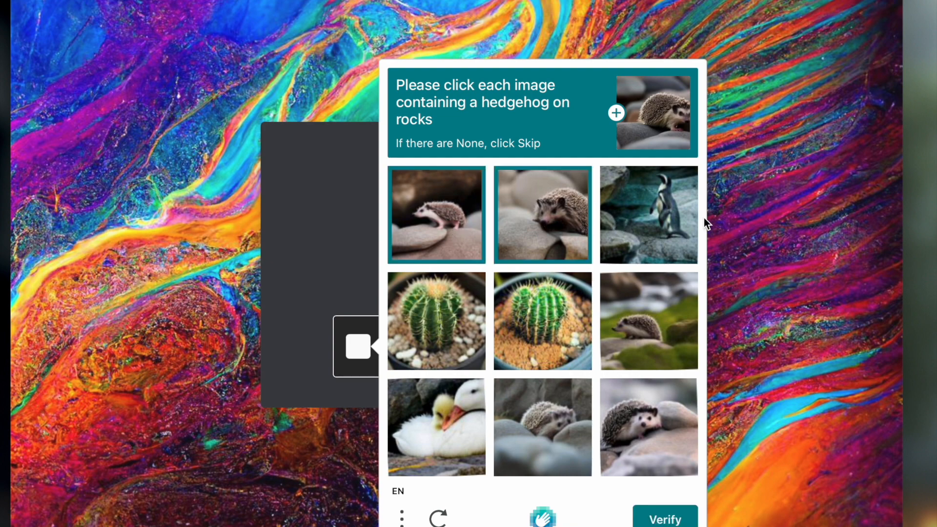
click(651, 333)
click(651, 437)
click(535, 433)
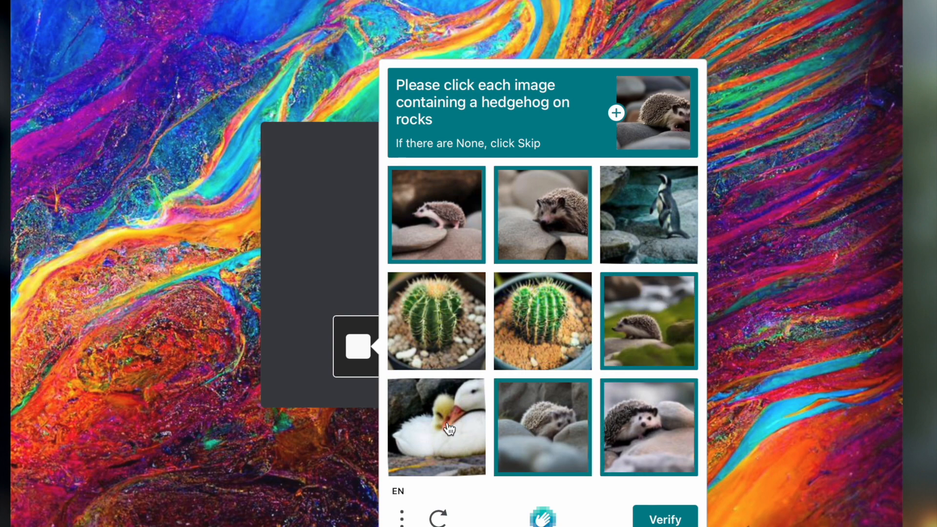
click(664, 519)
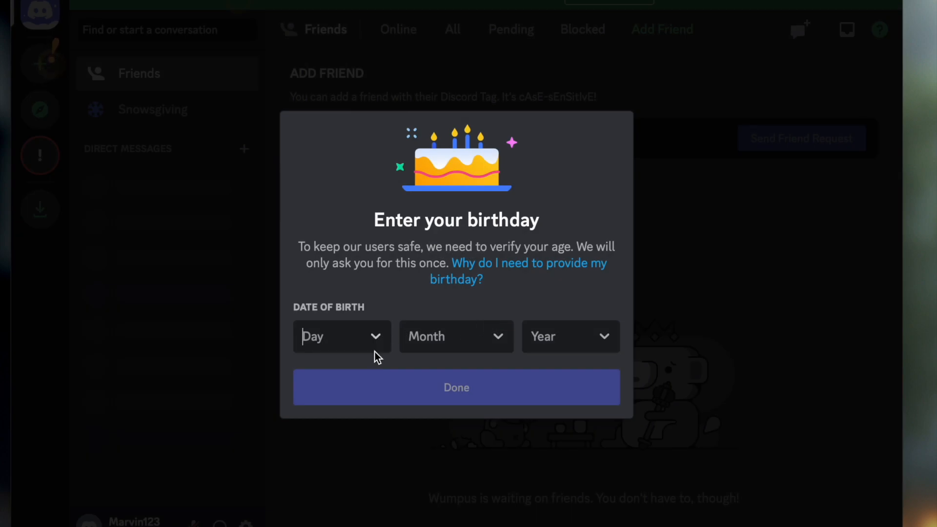
Step: Enter the account holder's date of birth for the age check and submit it
click(374, 337)
scroll(340, 280, down, 3)
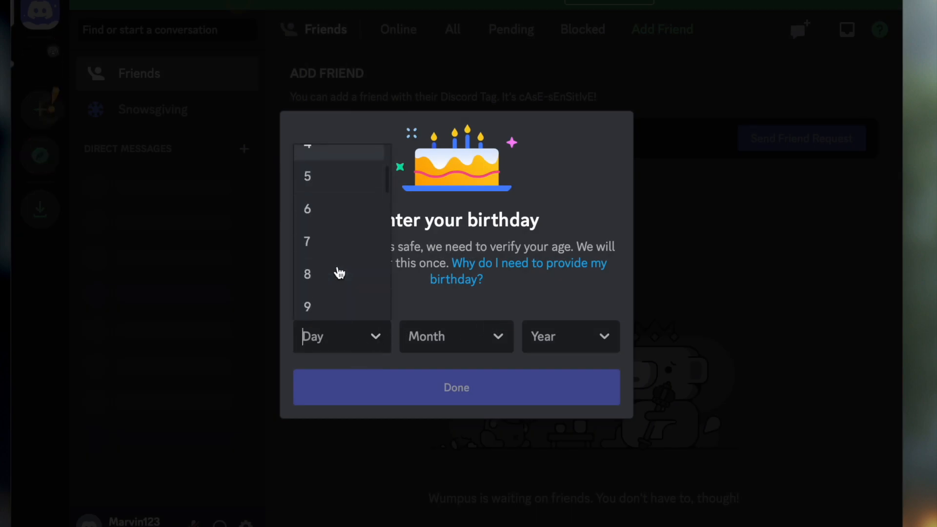
click(338, 268)
click(474, 344)
scroll(470, 280, down, 5)
click(466, 205)
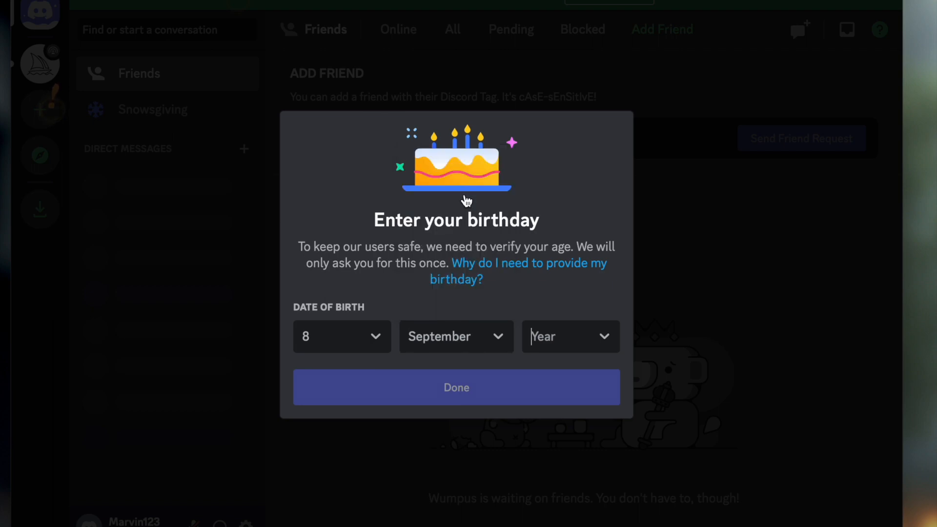
click(587, 334)
scroll(577, 293, down, 2)
scroll(578, 291, down, 15)
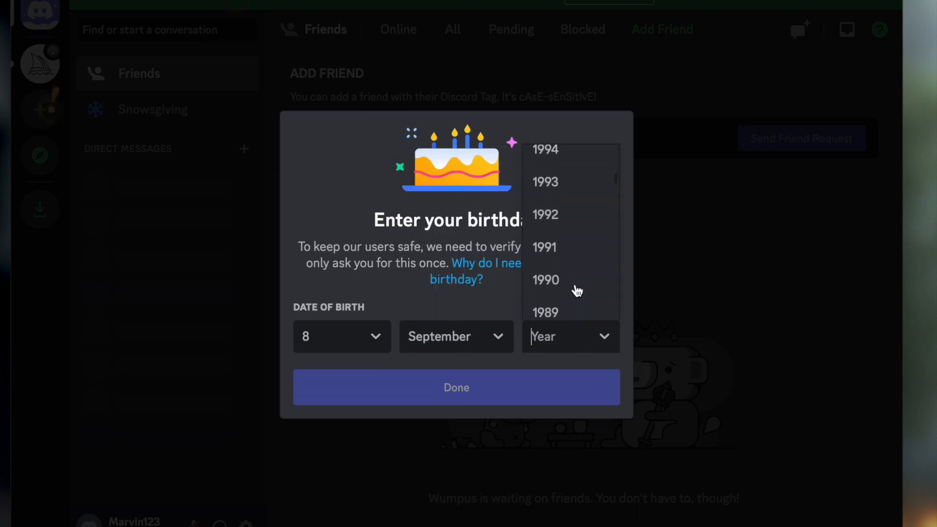
scroll(578, 291, up, 1)
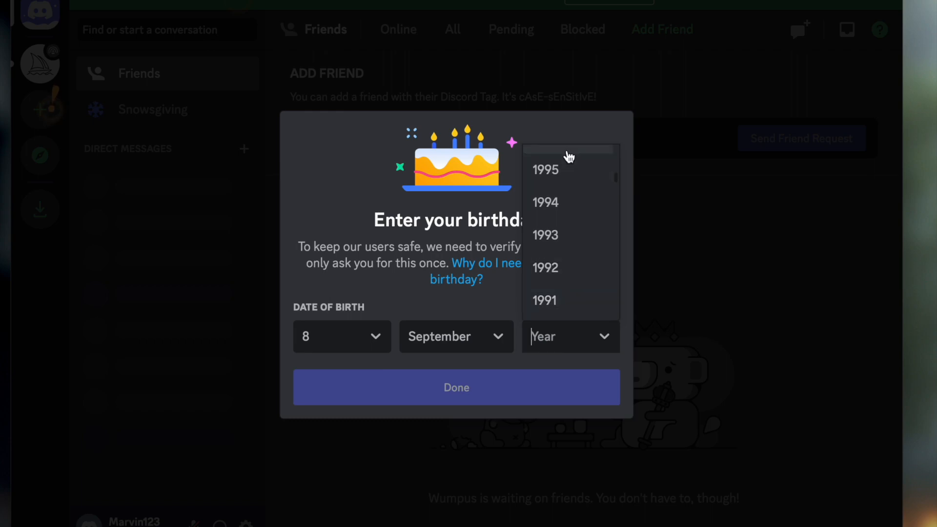
click(563, 174)
click(443, 390)
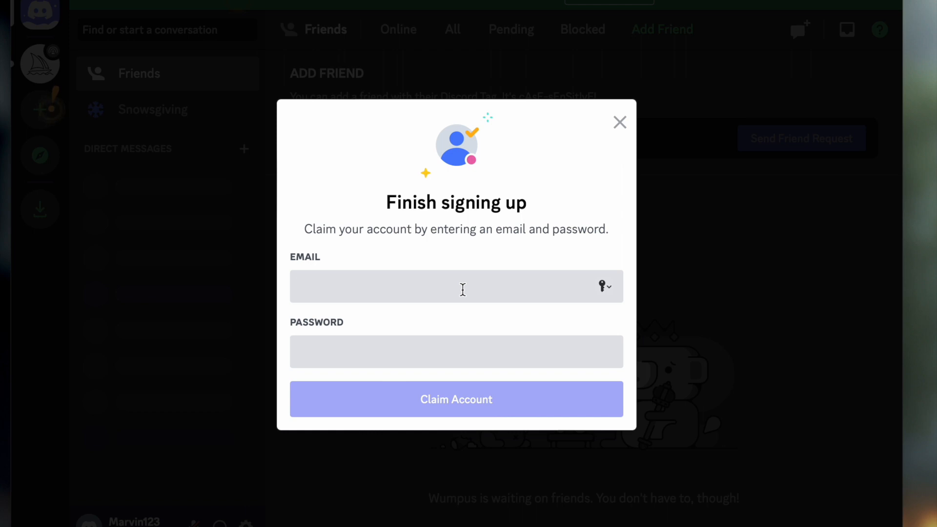
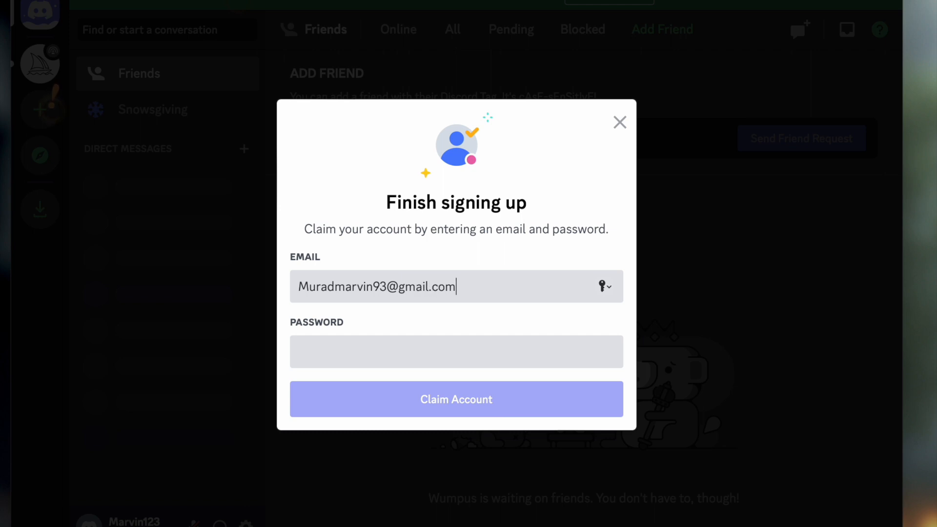
Step: Claim the account by entering the e-mail address and using a suggested strong password in the password field
key(Tab)
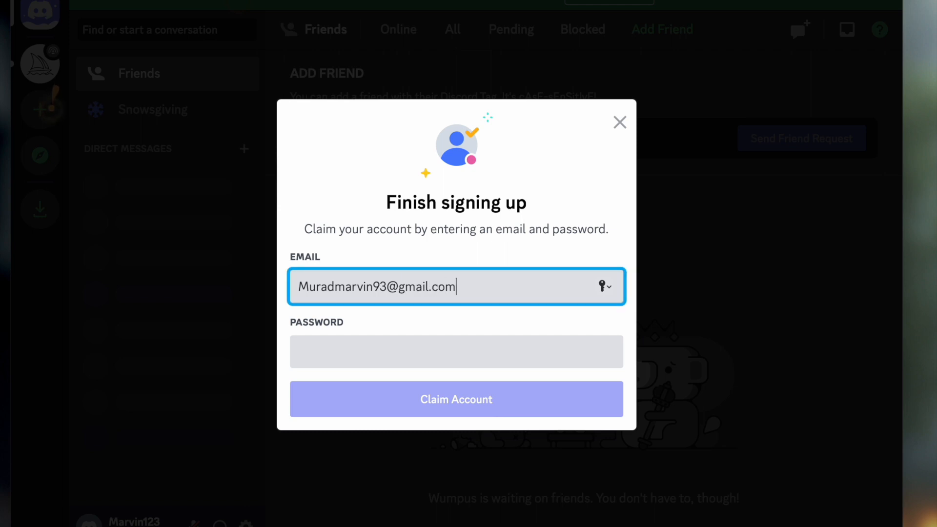
click(440, 358)
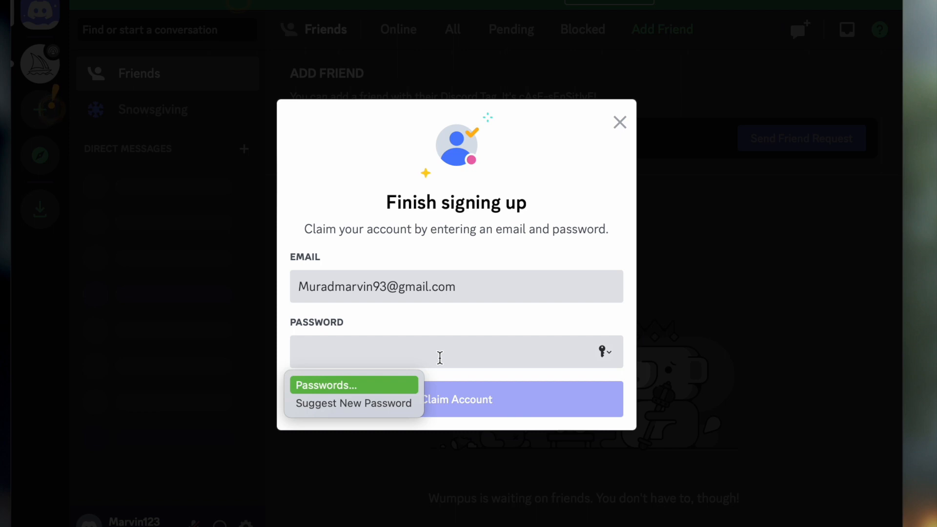
text(•)
key(BackSpace)
click(363, 402)
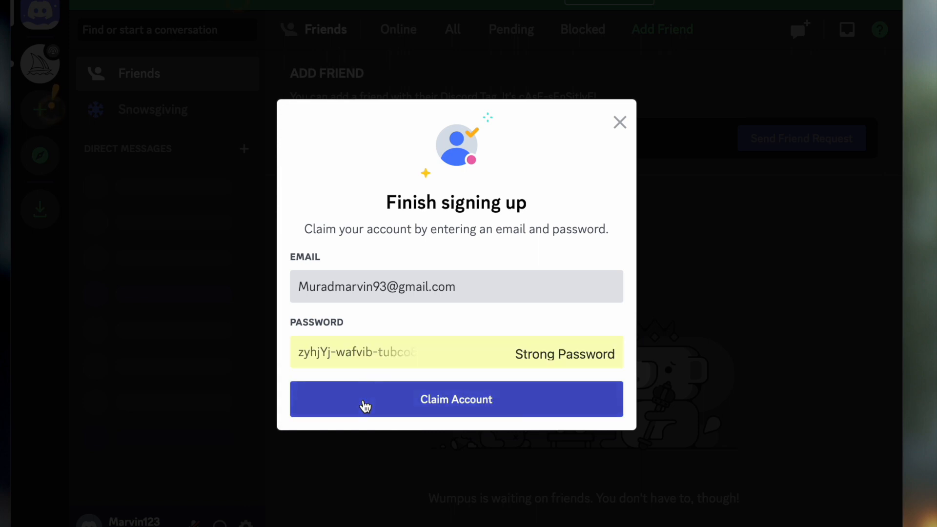
click(408, 413)
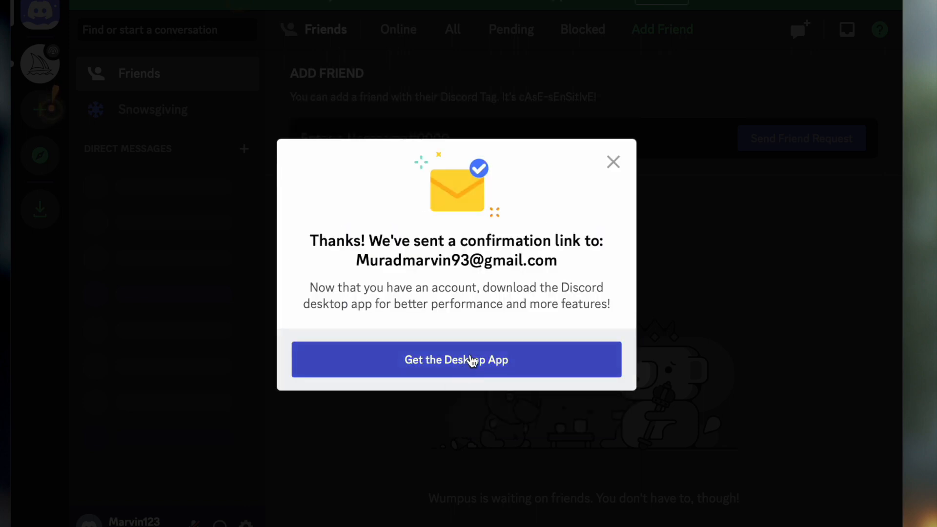
Step: Dismiss the desktop app offer and the Connection Details notice, and open the Midjourney server
click(615, 161)
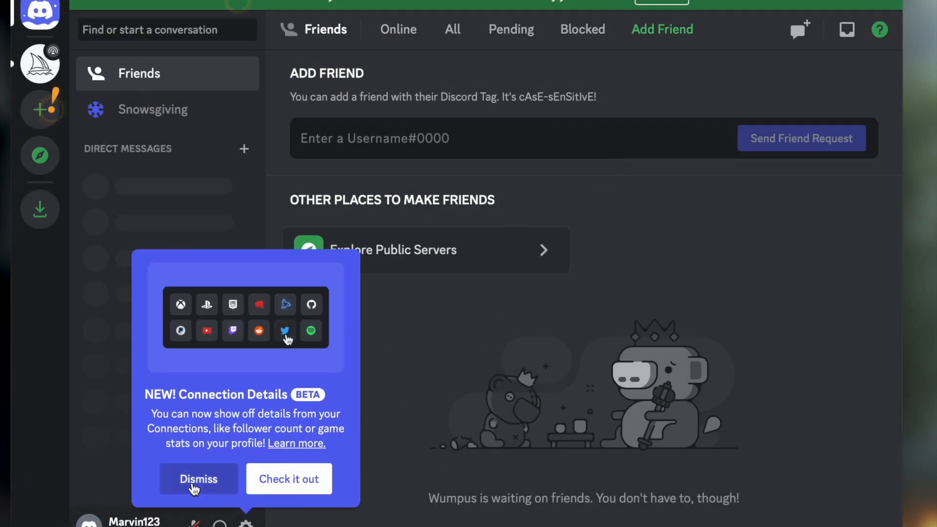
click(194, 480)
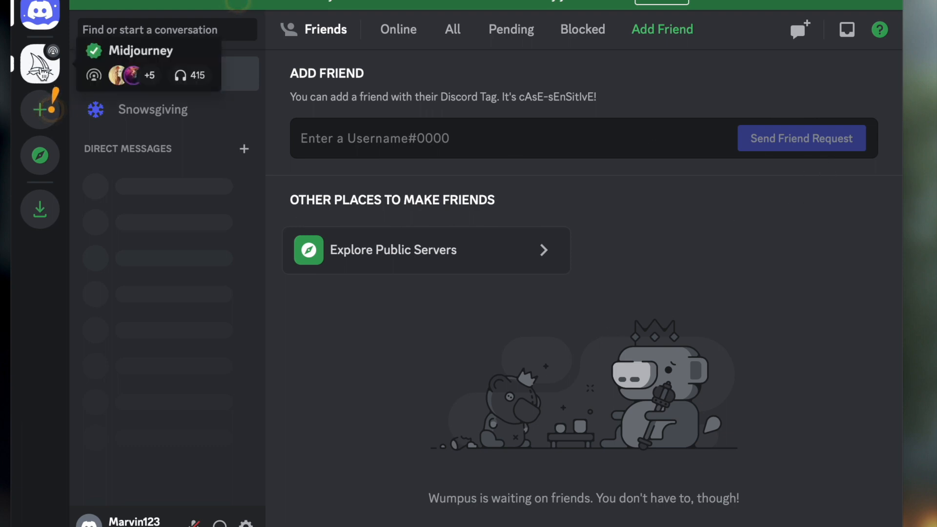
click(42, 64)
Step: Look through the highlighted community posts and showcase images on the Midjourney server's Home page
scroll(621, 228, down, 10)
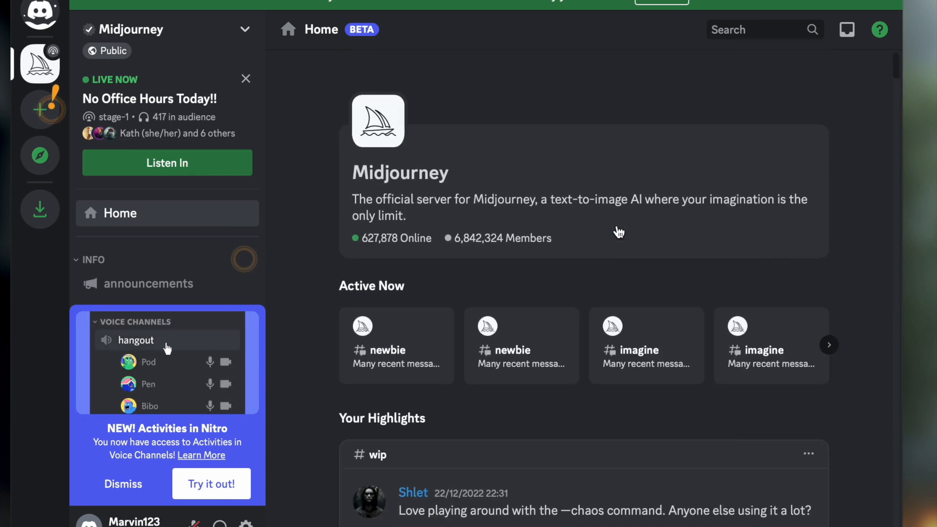
scroll(619, 232, down, 2)
scroll(619, 233, down, 8)
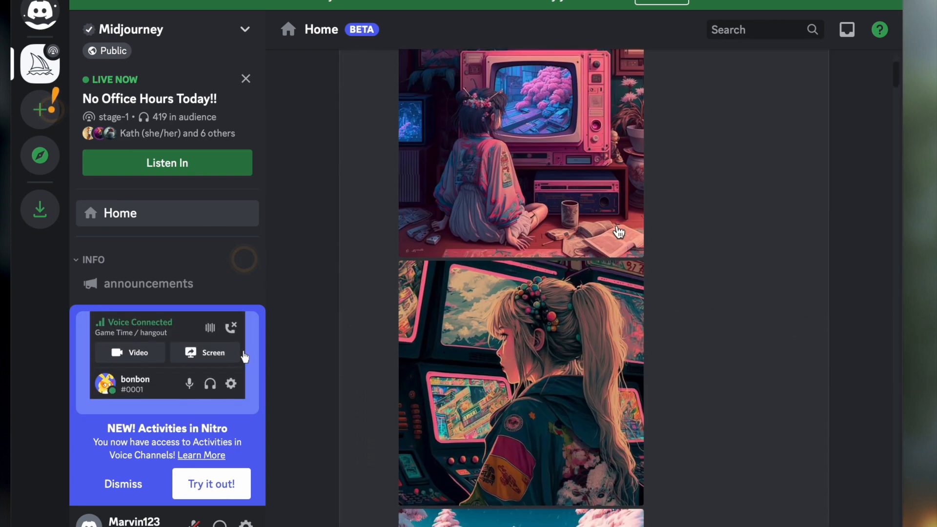
scroll(619, 232, down, 13)
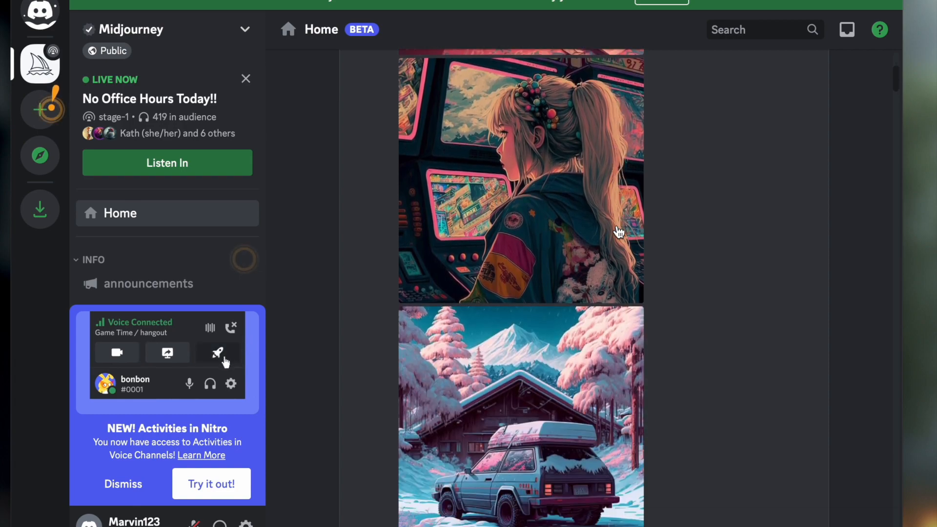
scroll(619, 233, down, 15)
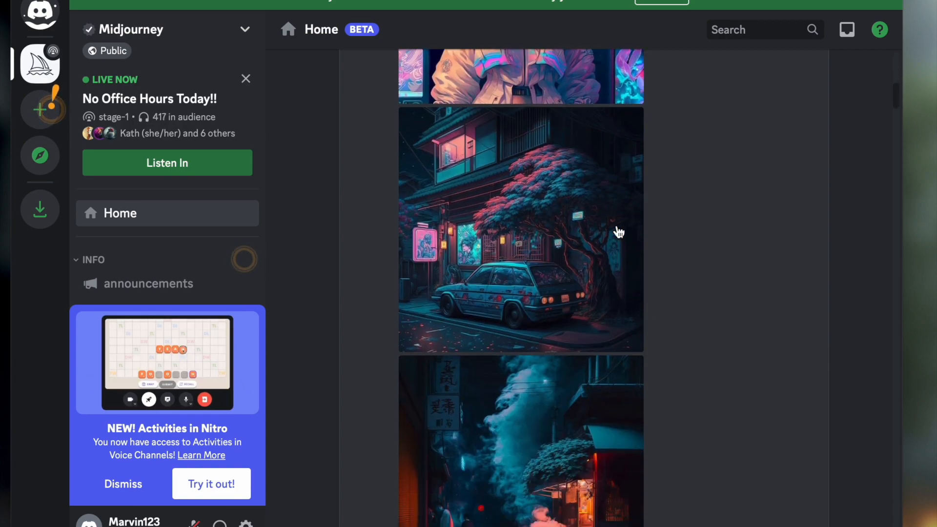
scroll(619, 232, down, 15)
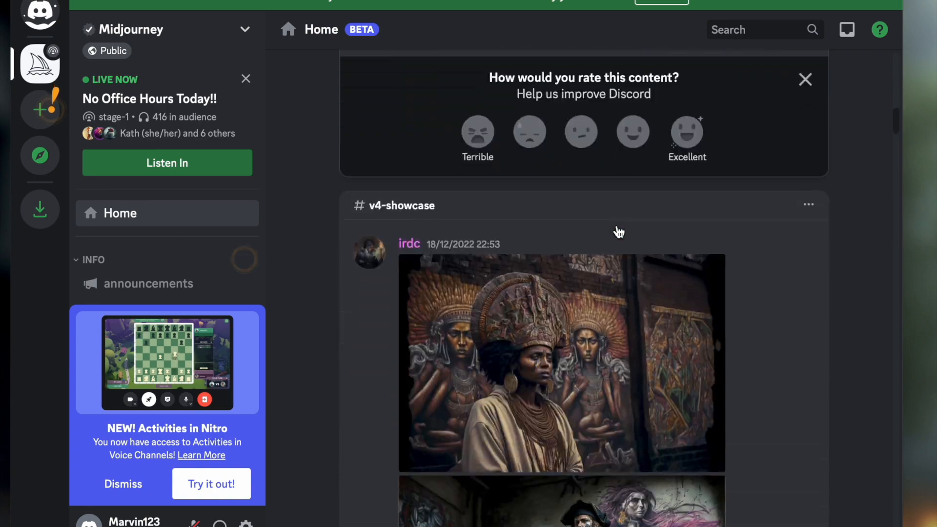
scroll(619, 232, down, 15)
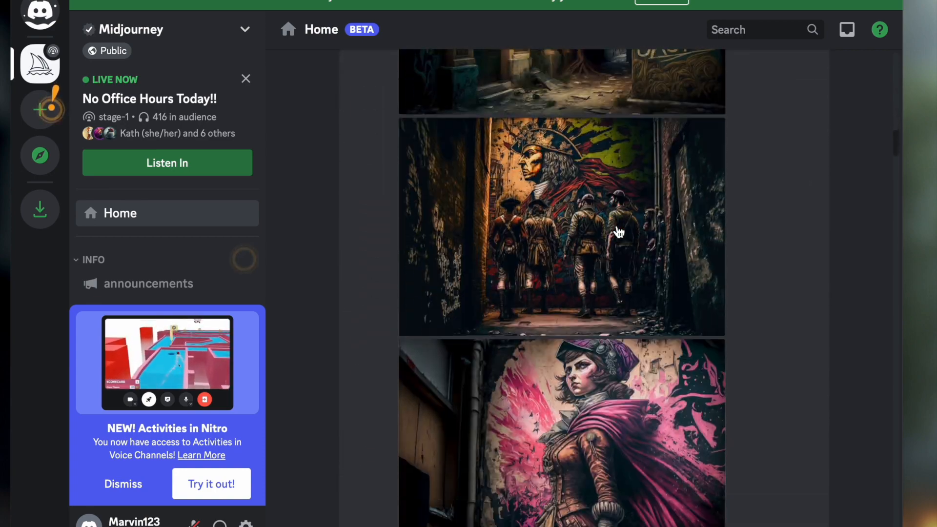
scroll(619, 233, up, 15)
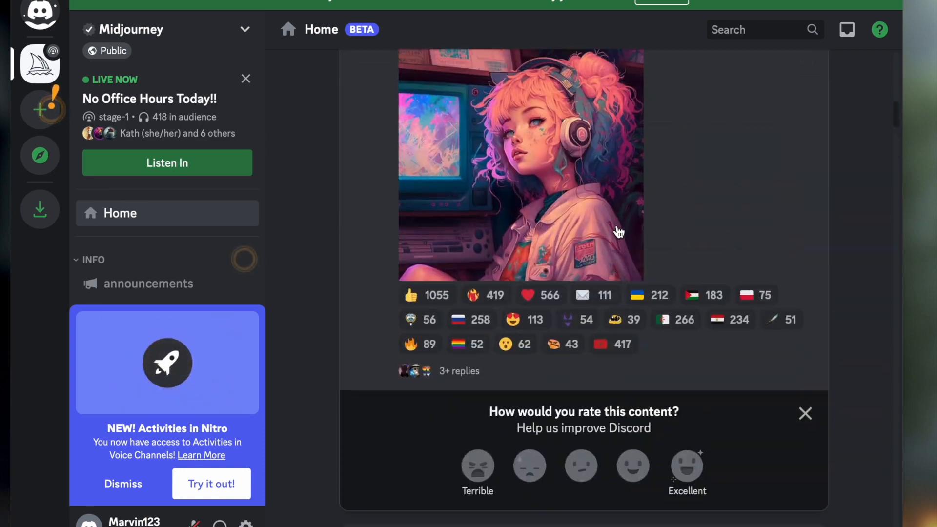
scroll(619, 232, down, 10)
scroll(619, 233, down, 3)
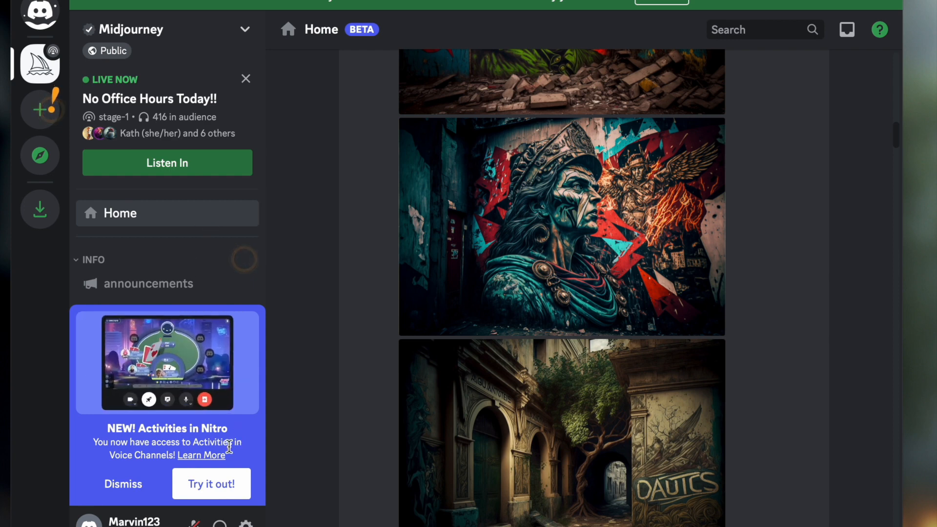
click(245, 29)
click(245, 29)
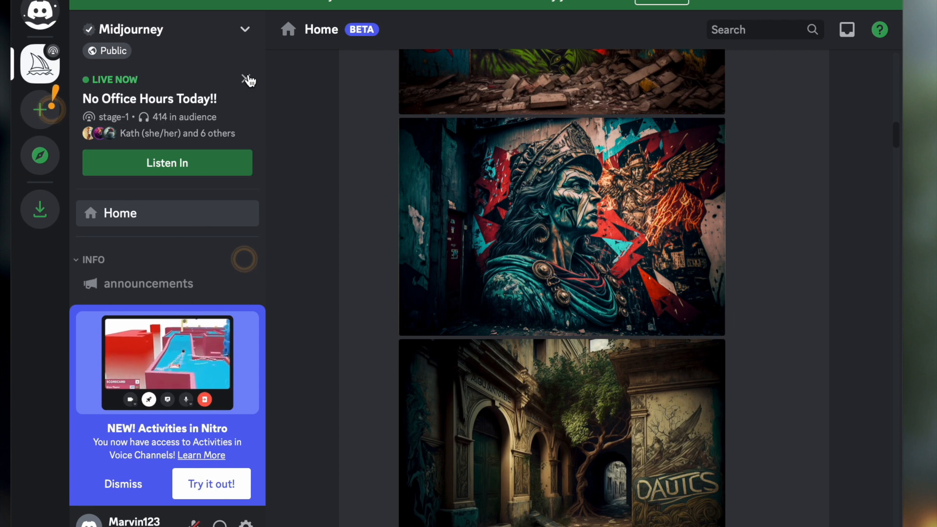
Step: Dismiss the Activities in Nitro and Voice channel reactions notices covering the Midjourney channel list
scroll(234, 244, down, 2)
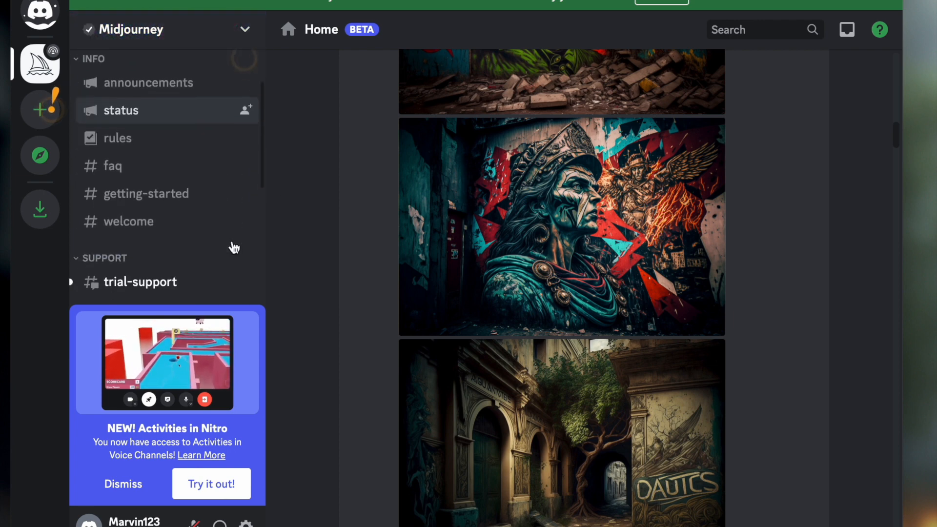
click(134, 492)
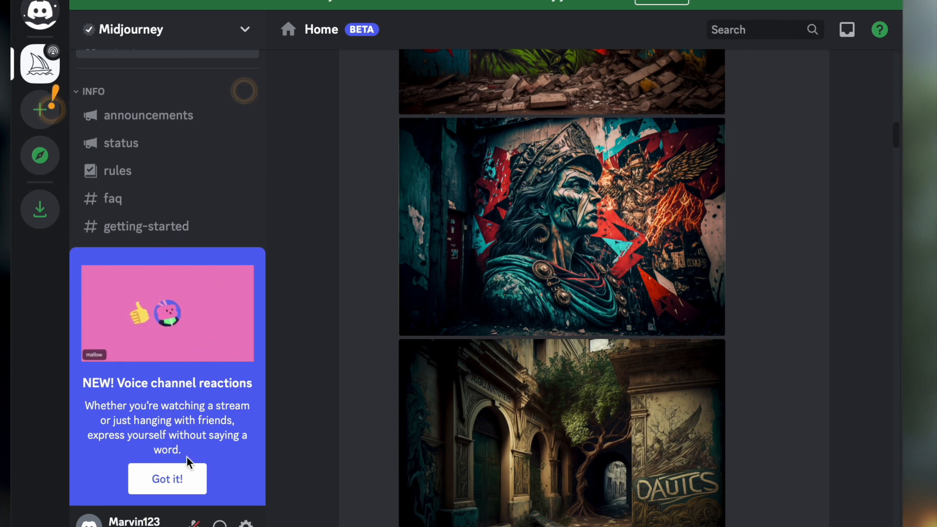
click(191, 482)
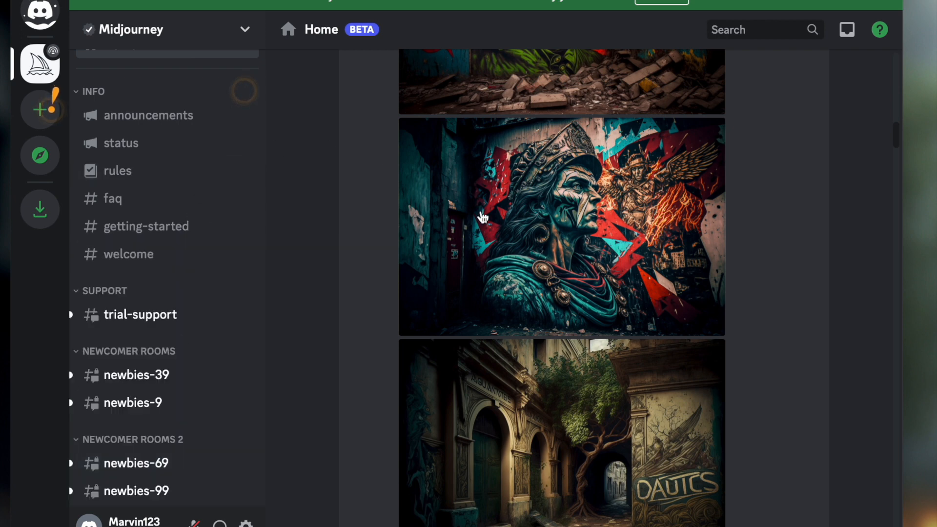
Step: Look through more of the community artwork and featured posts on the Midjourney Home page
scroll(521, 215, down, 10)
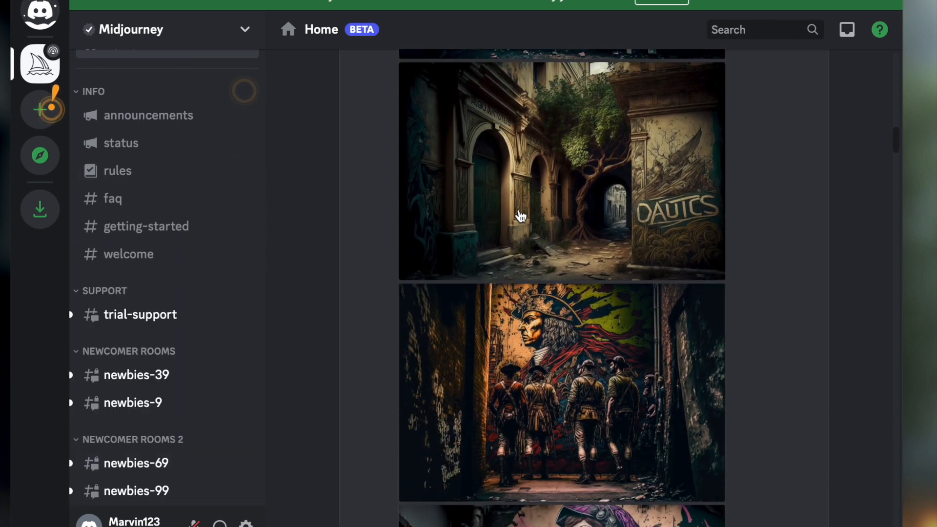
scroll(521, 215, down, 5)
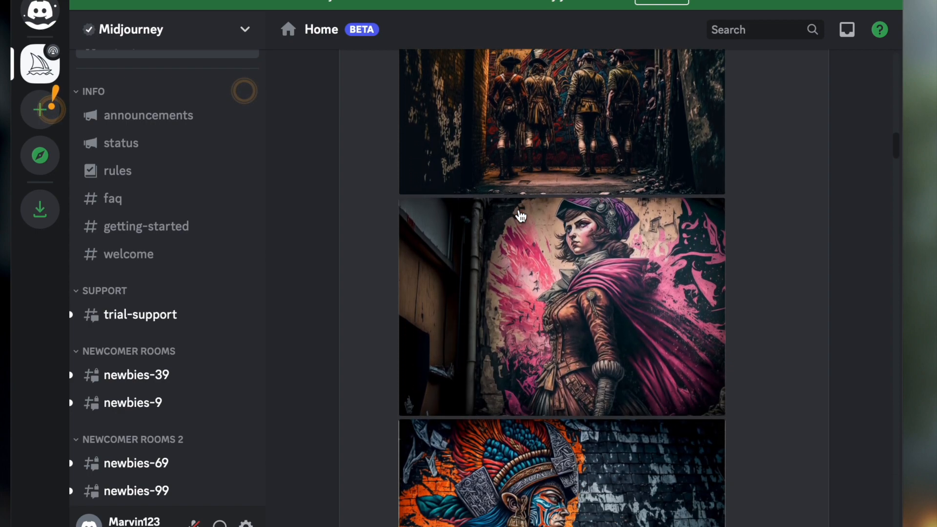
scroll(782, 385, down, 20)
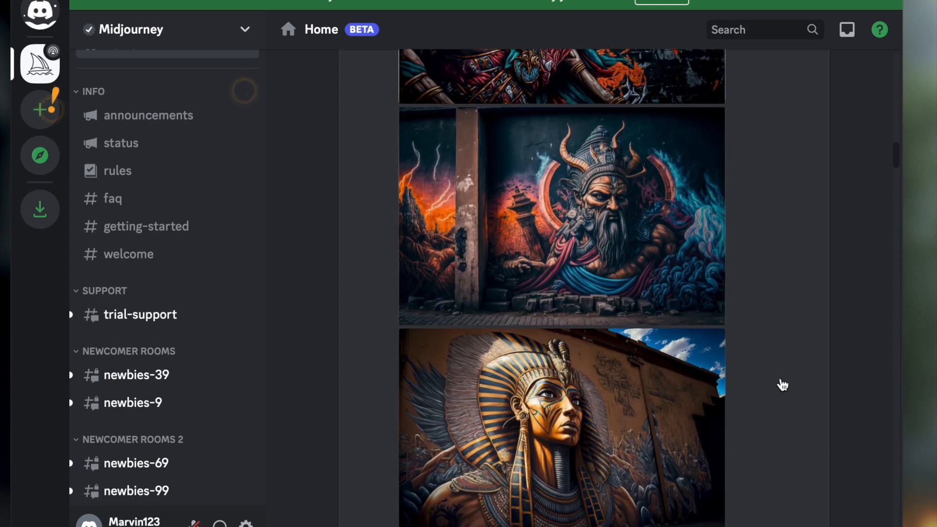
scroll(782, 385, down, 5)
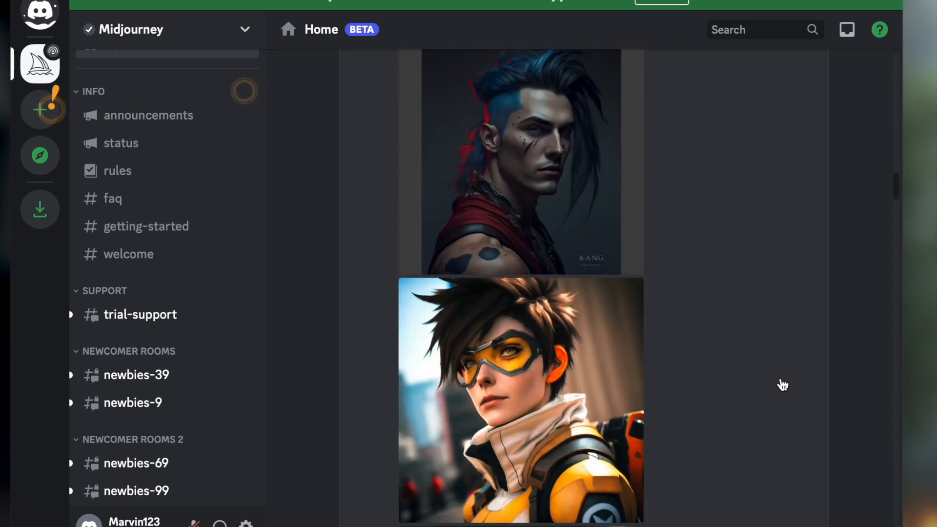
scroll(782, 386, down, 20)
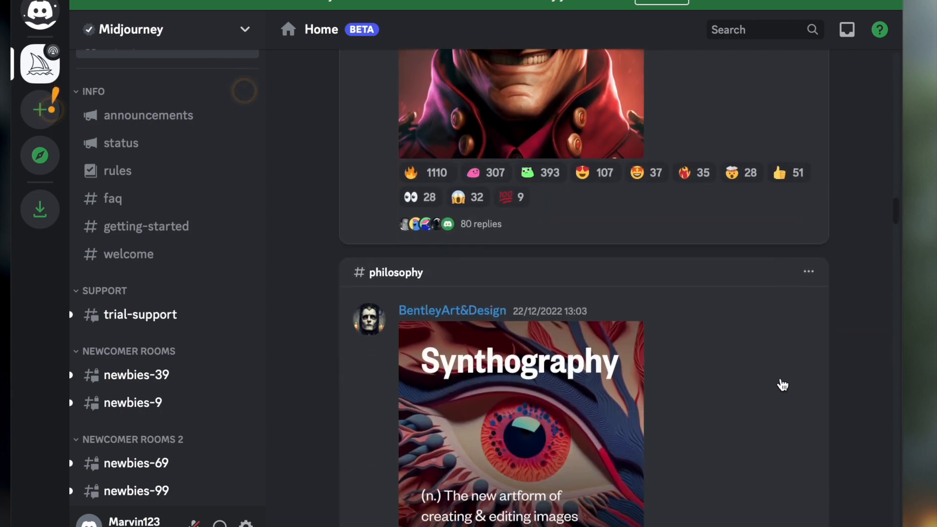
scroll(782, 386, down, 20)
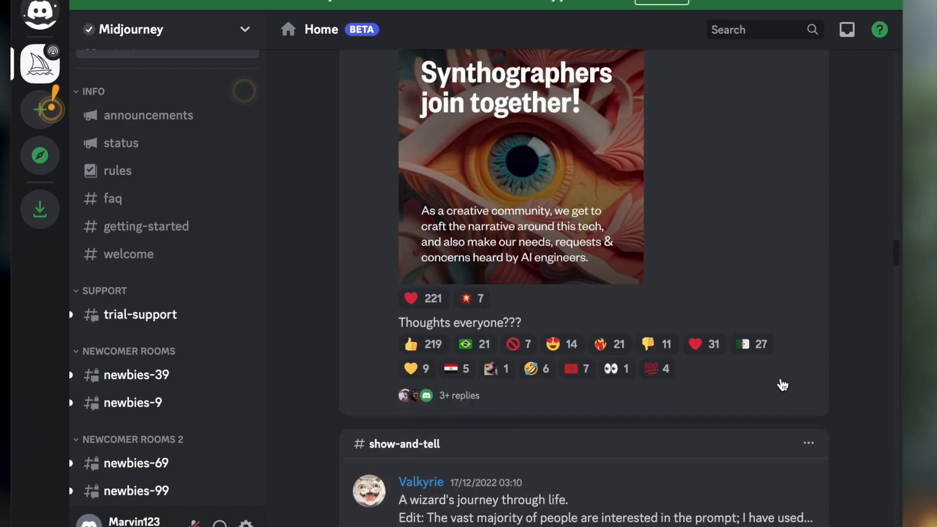
scroll(783, 386, down, 10)
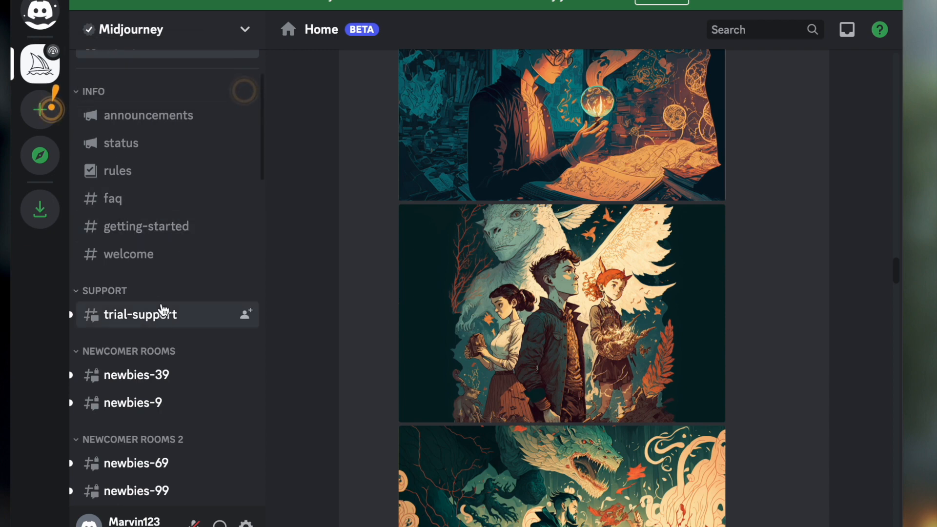
Step: Open the newbies-9 newcomer room and look through the prompts and images generated there
mouse_move(153, 397)
click(146, 416)
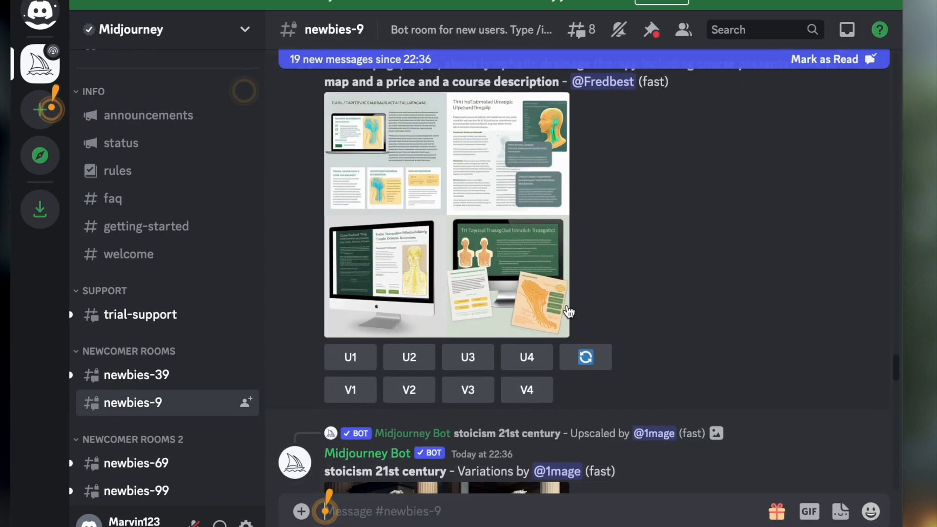
scroll(570, 311, down, 10)
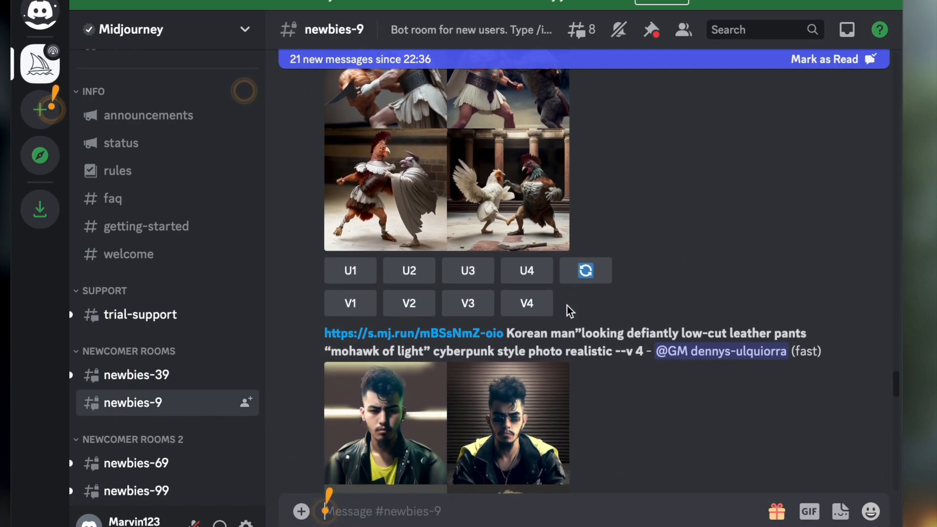
scroll(570, 312, down, 3)
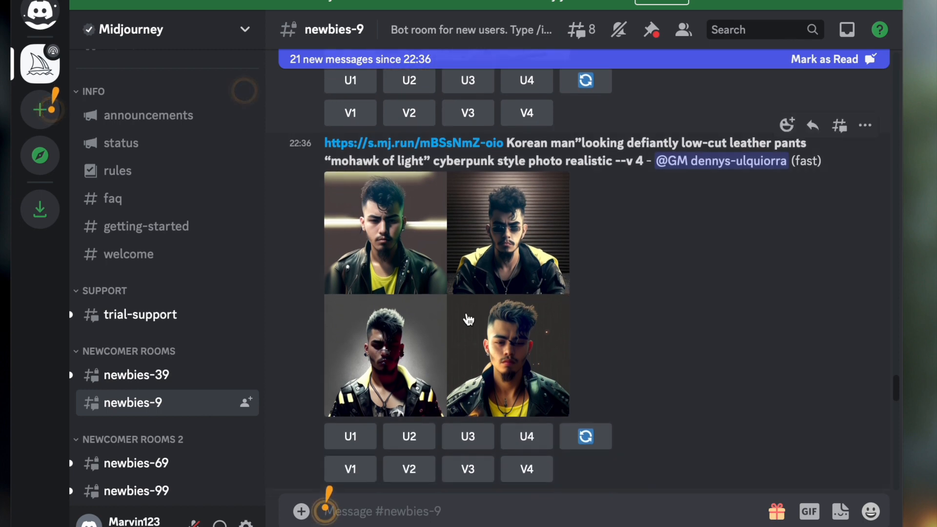
scroll(478, 348, down, 10)
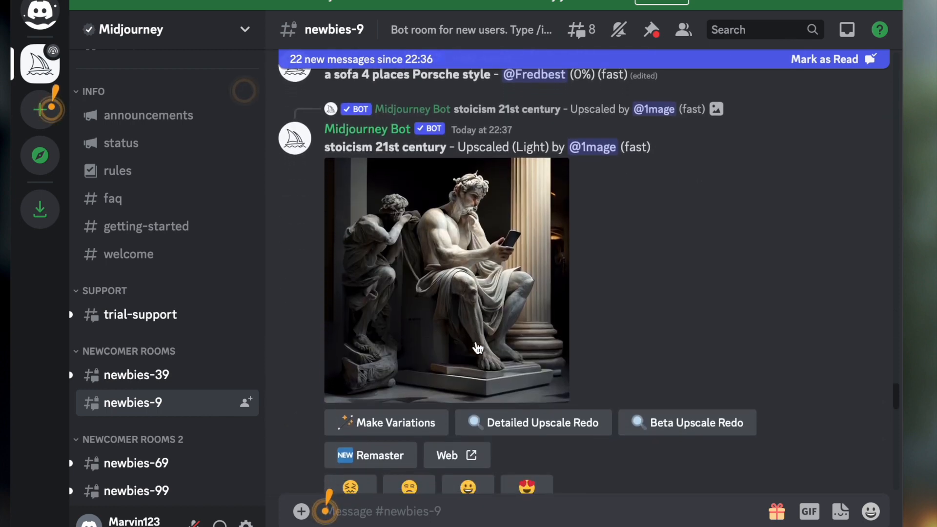
scroll(477, 347, down, 5)
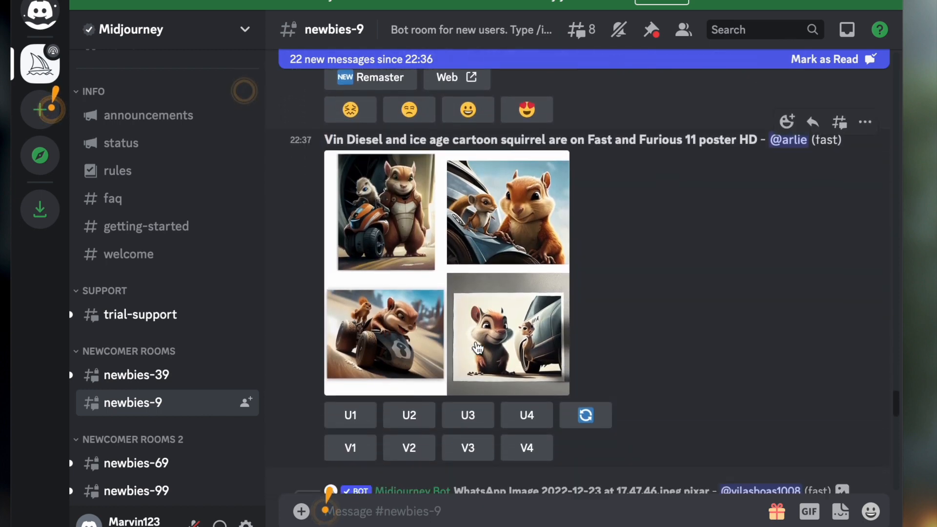
scroll(477, 347, up, 3)
scroll(477, 347, down, 4)
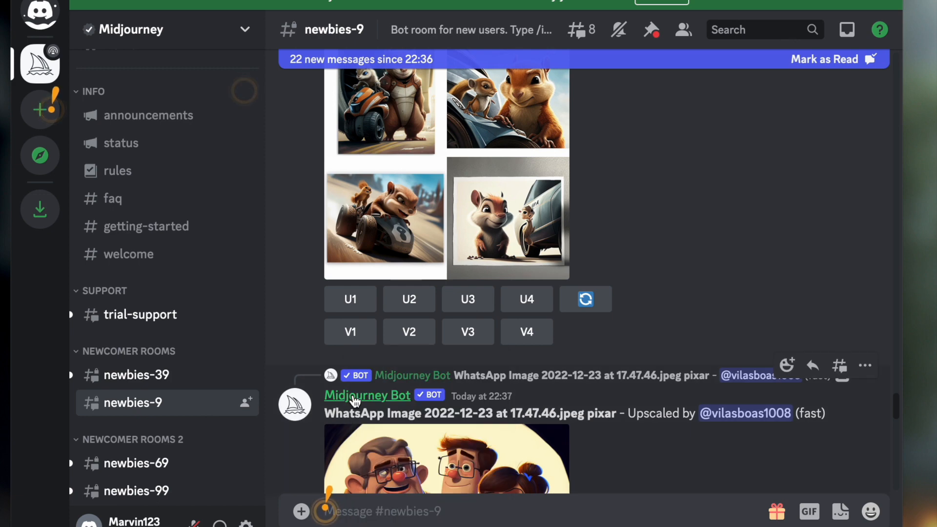
right_click(355, 401)
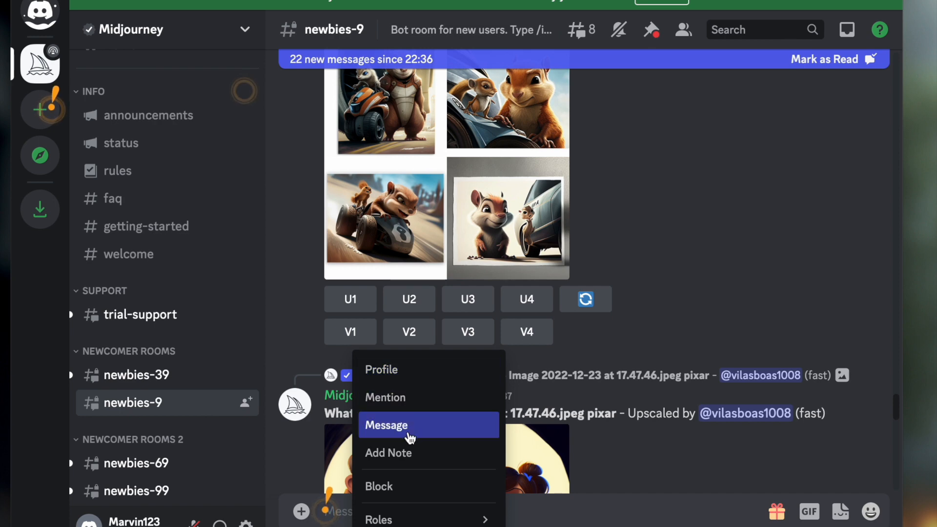
click(414, 429)
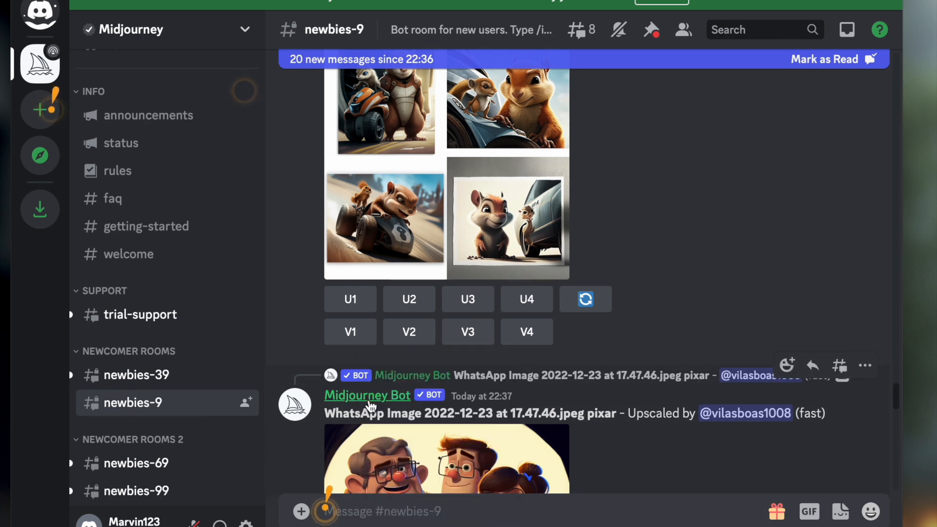
right_click(371, 406)
key(Escape)
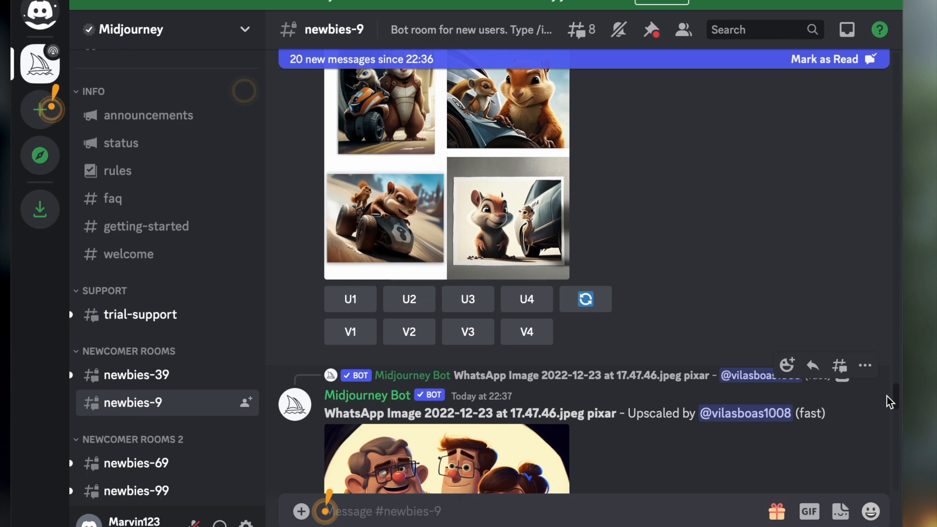
click(865, 366)
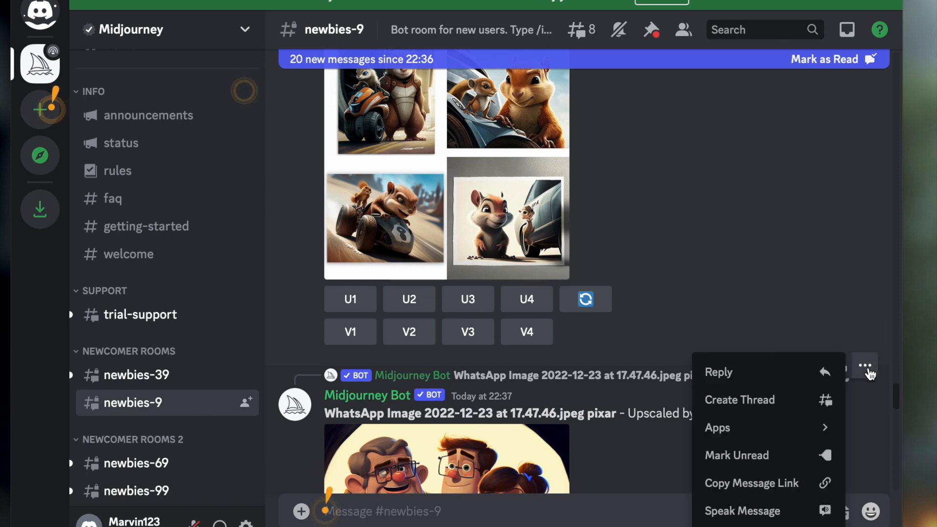
click(866, 438)
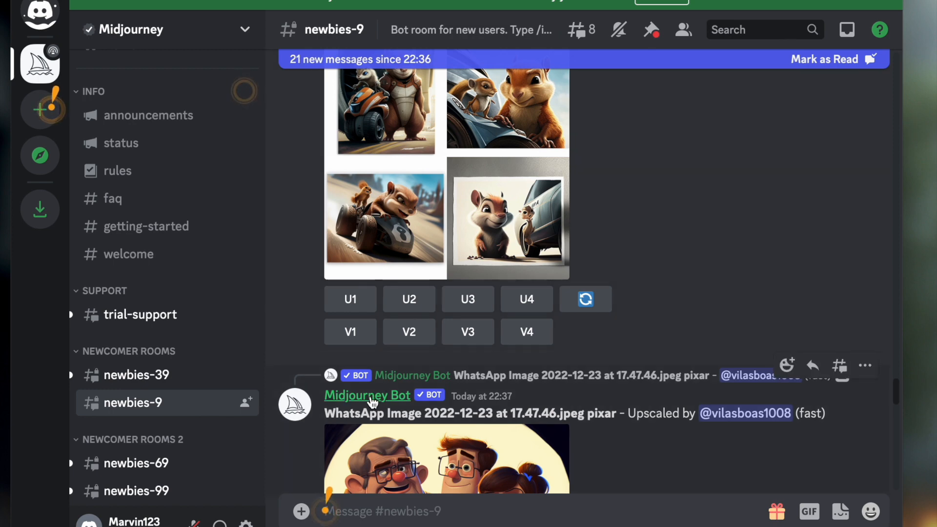
Step: Try to add the Midjourney Bot to a server from its profile in newbies-9
click(372, 397)
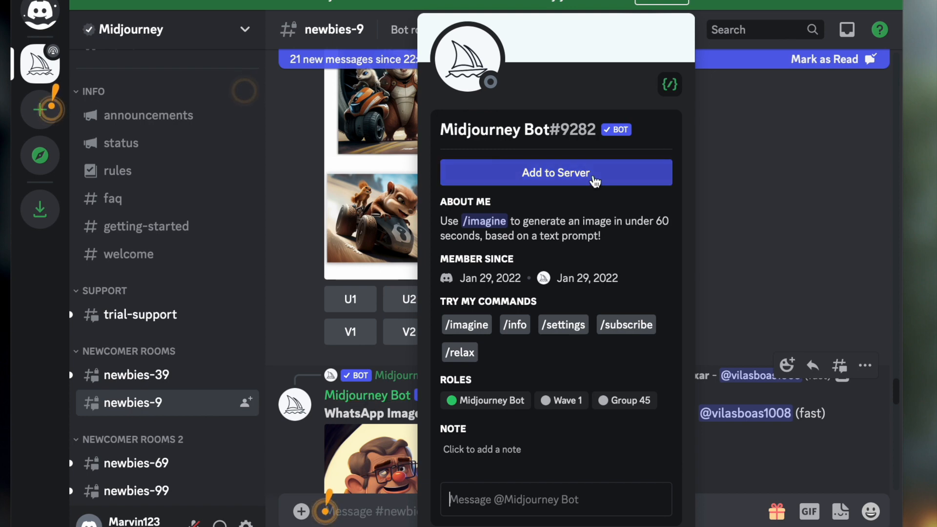
click(594, 180)
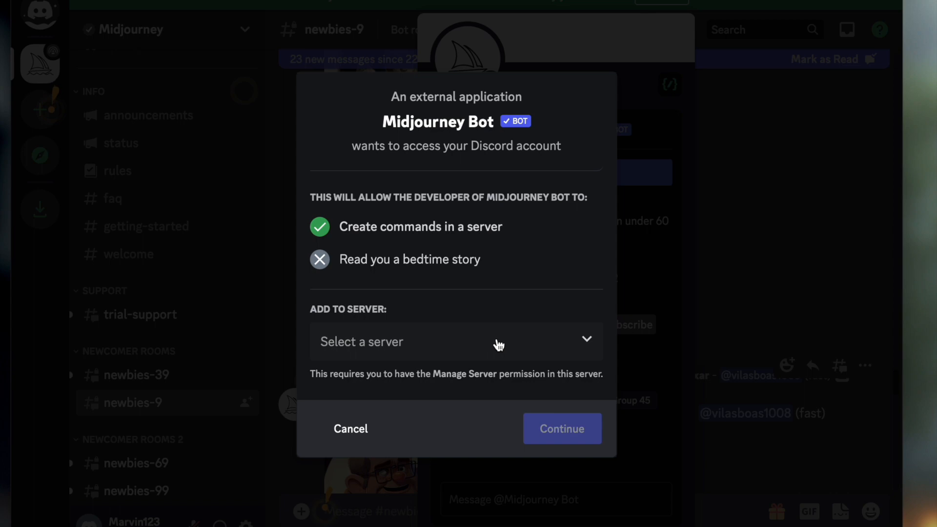
click(498, 344)
click(355, 435)
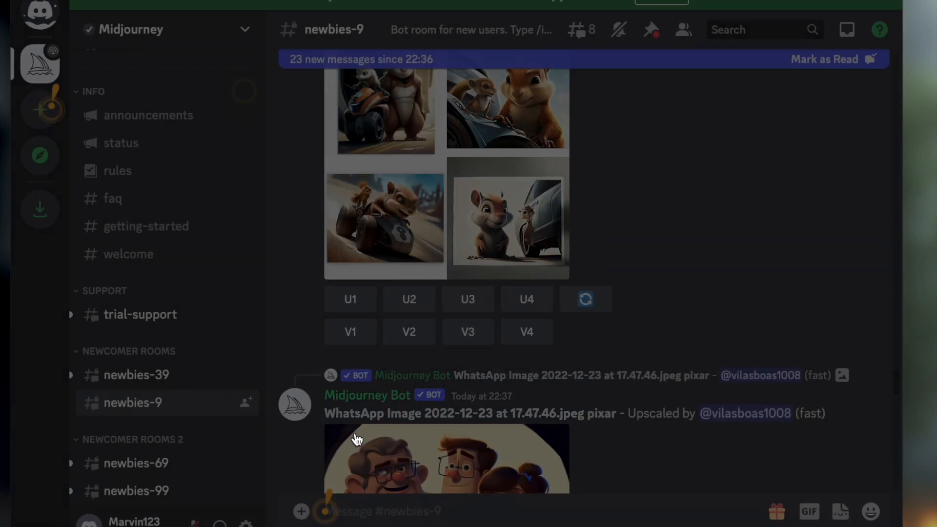
Step: Start creating a server from scratch with Create My Own, intended for a club or community
click(53, 113)
click(83, 185)
click(37, 109)
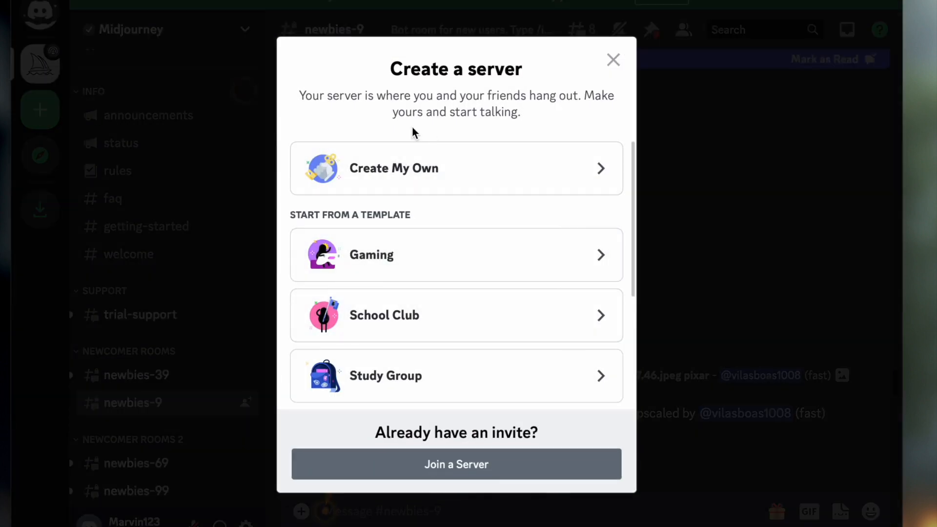
click(421, 170)
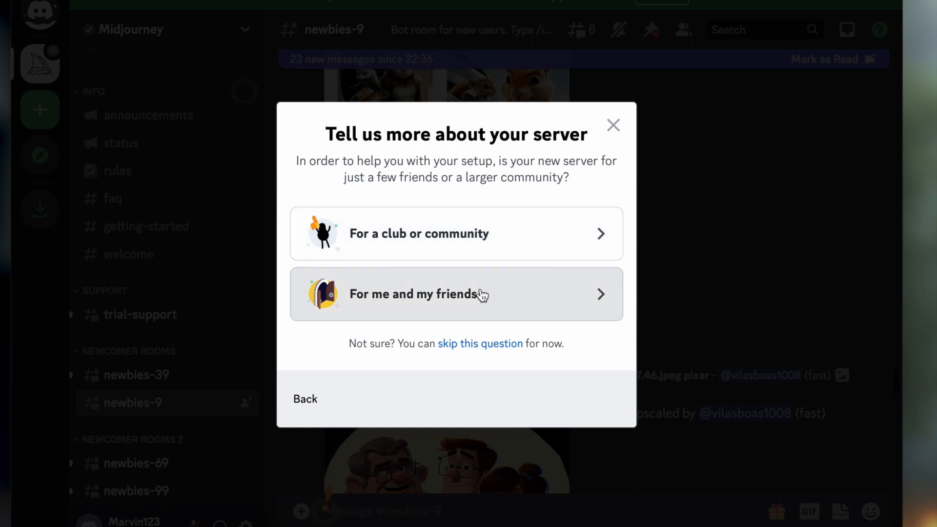
click(494, 236)
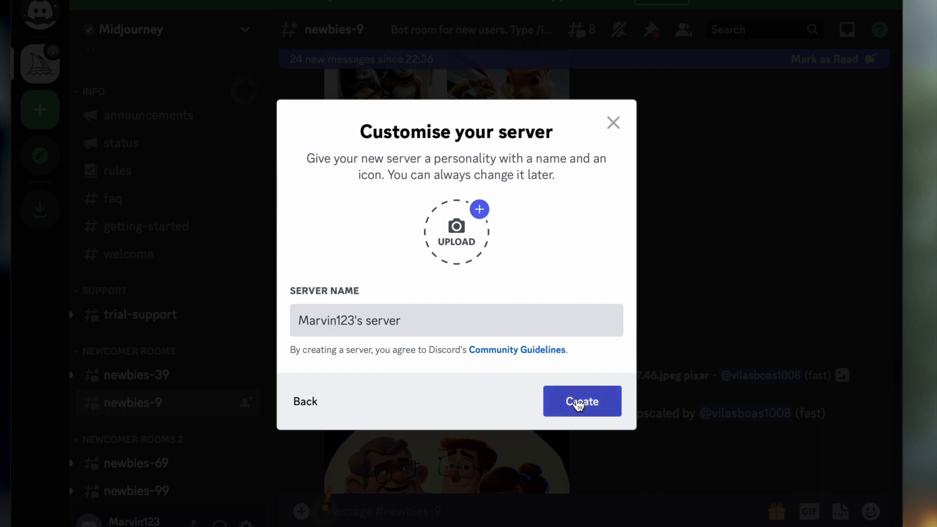
Step: Try to change the last word of the suggested server name to "midjourny"
click(511, 320)
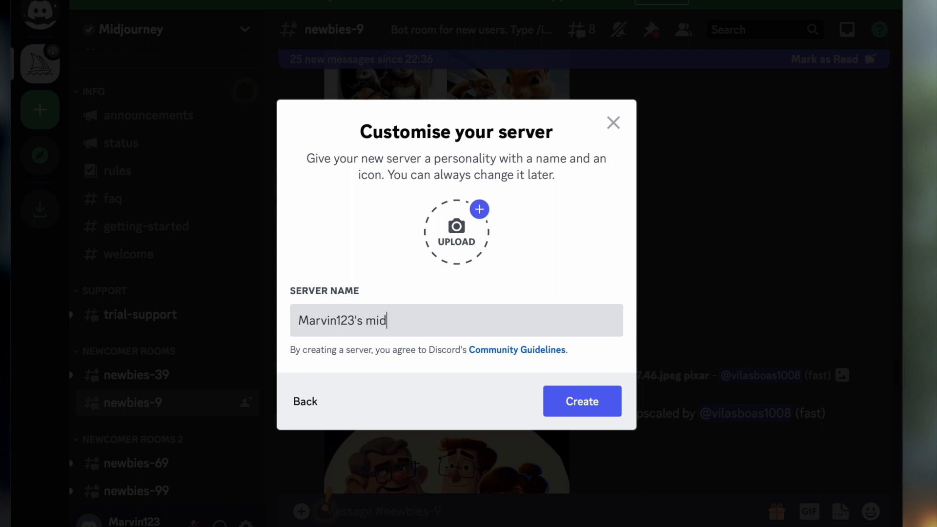
text(midjourny)
key(BackSpace)
text(e y)
right_click(386, 321)
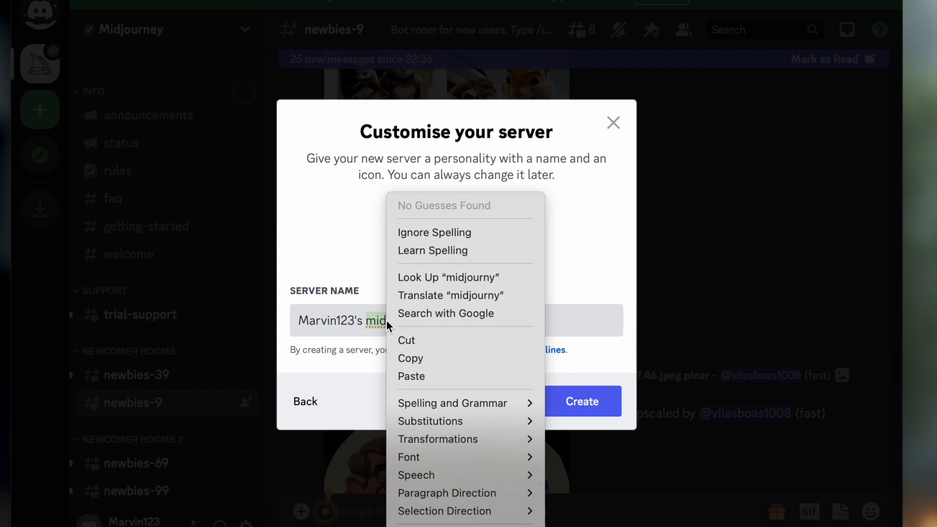
click(385, 321)
click(381, 320)
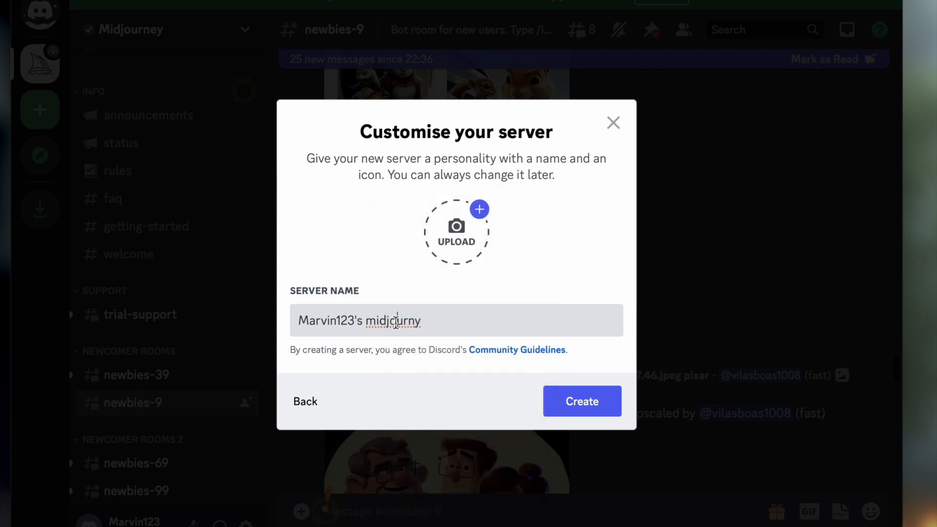
Step: Shorten the server name to just the owner's first name, create the server and decline the App Directory introduction
drag(441, 323, 358, 320)
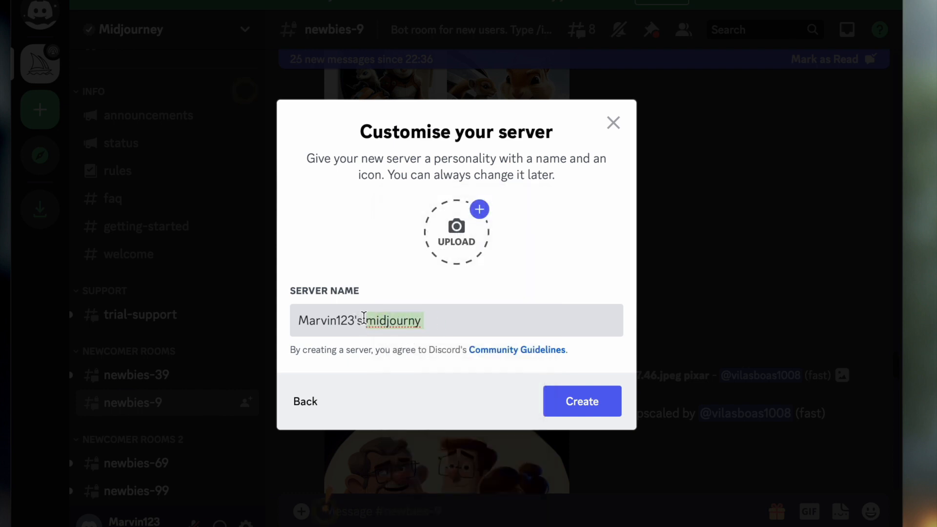
key(BackSpace)
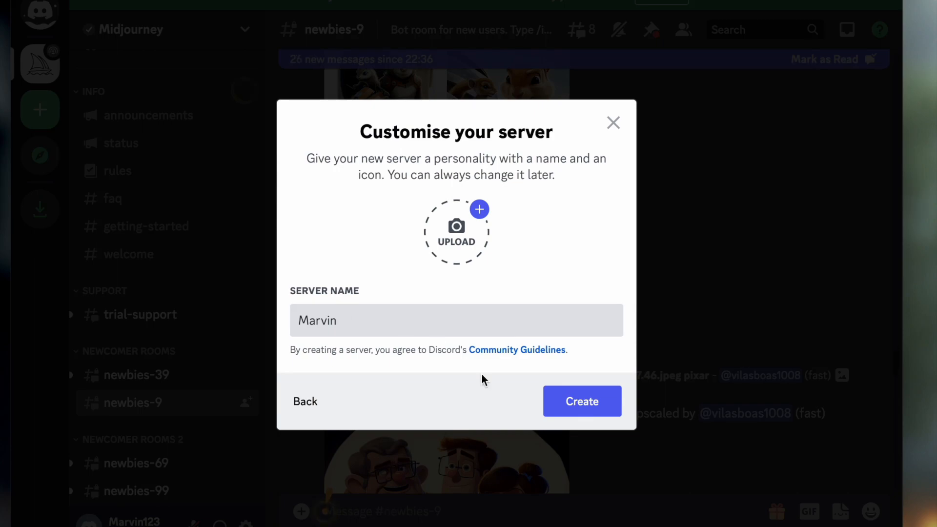
click(592, 407)
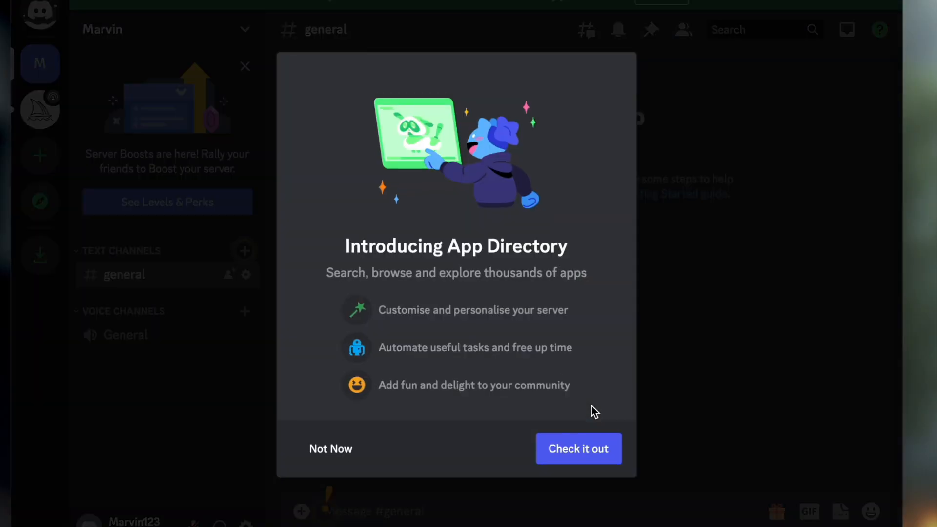
click(341, 453)
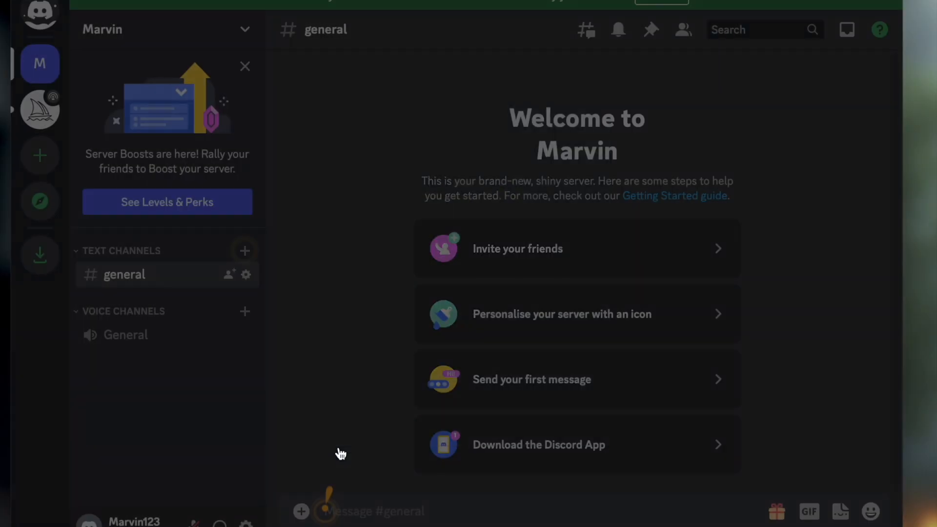
Step: Return to the Midjourney server's newbies-9 channel and go to a Midjourney Bot message
click(47, 119)
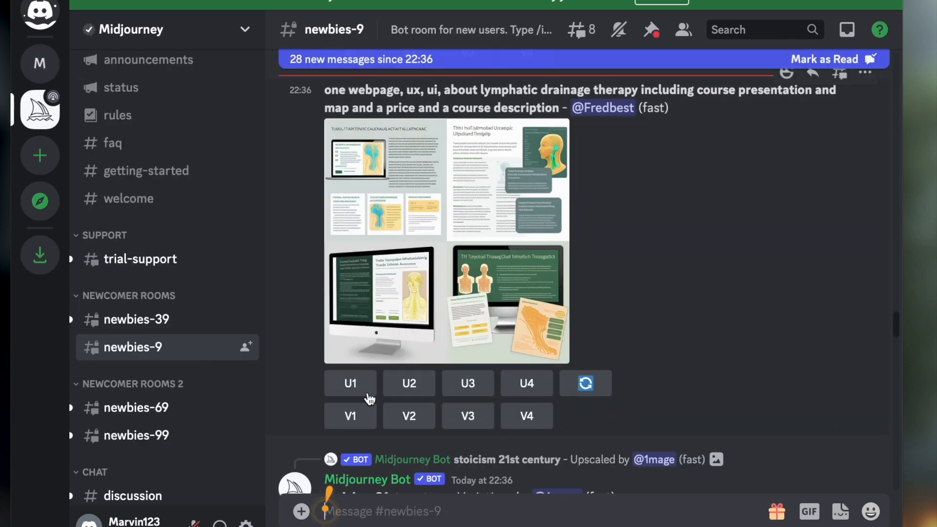
scroll(369, 399, down, 4)
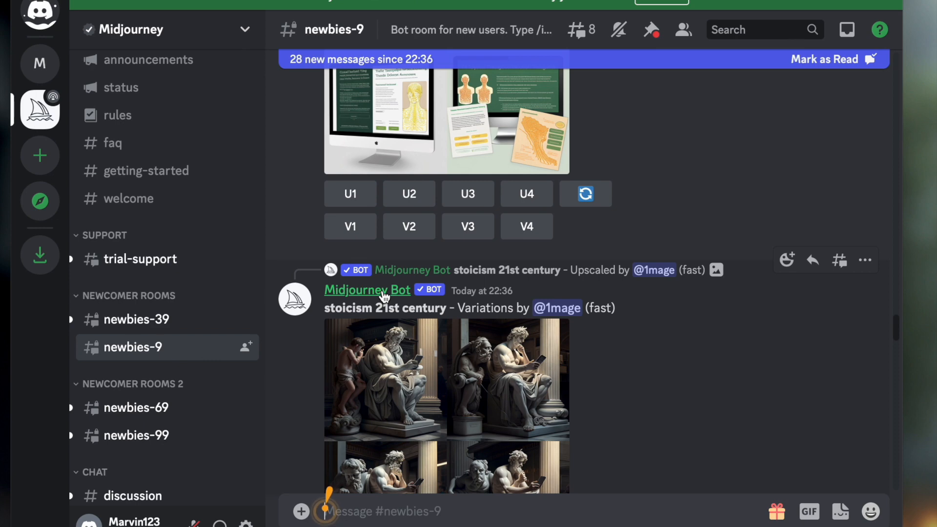
right_click(385, 296)
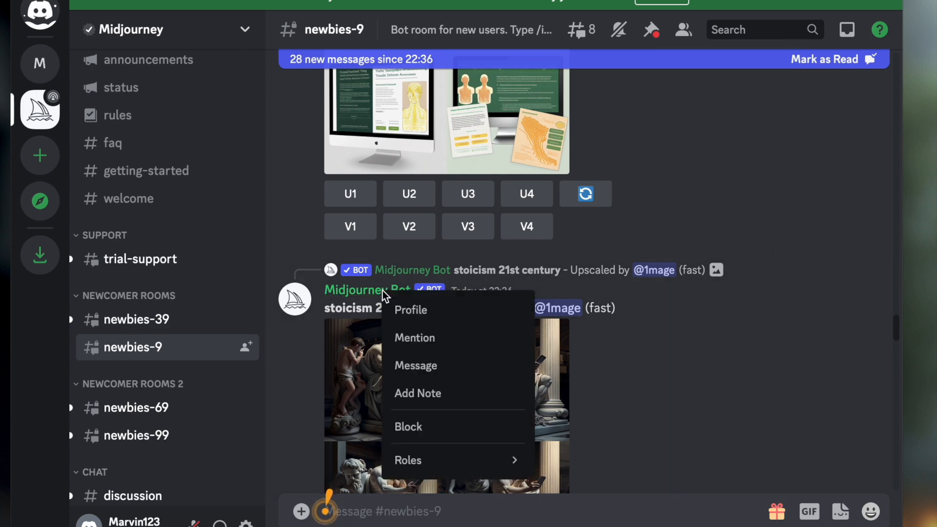
key(Escape)
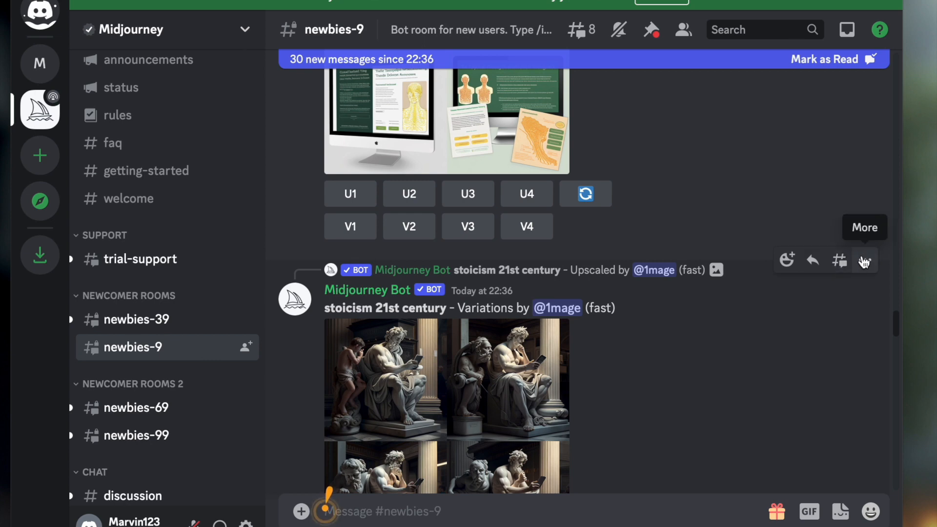
click(865, 261)
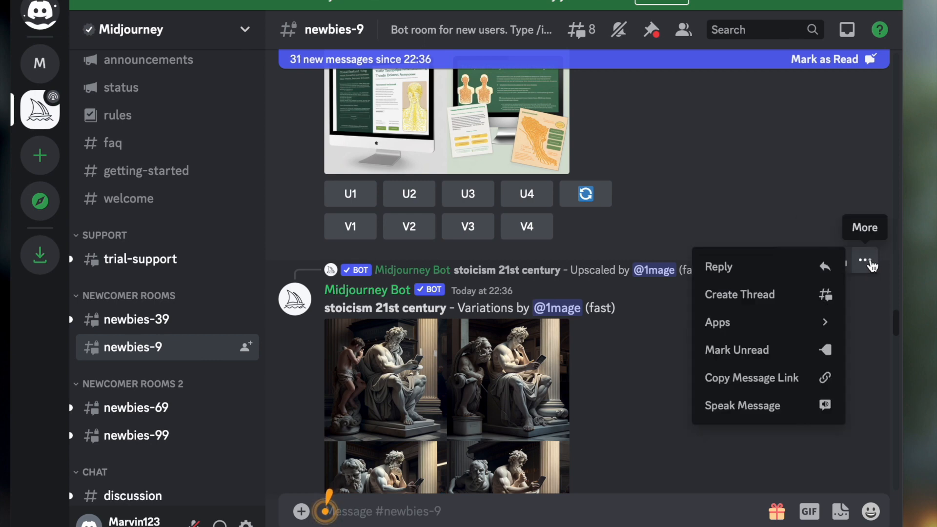
click(832, 203)
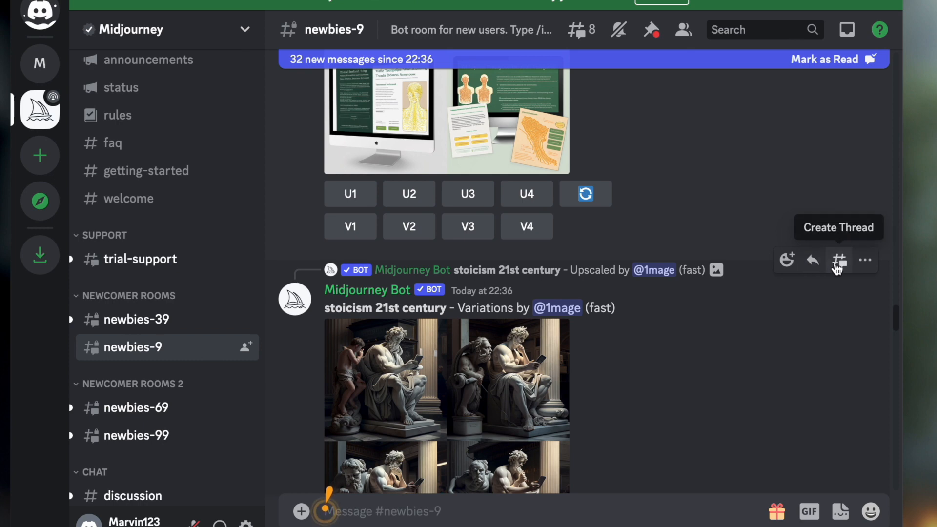
click(837, 267)
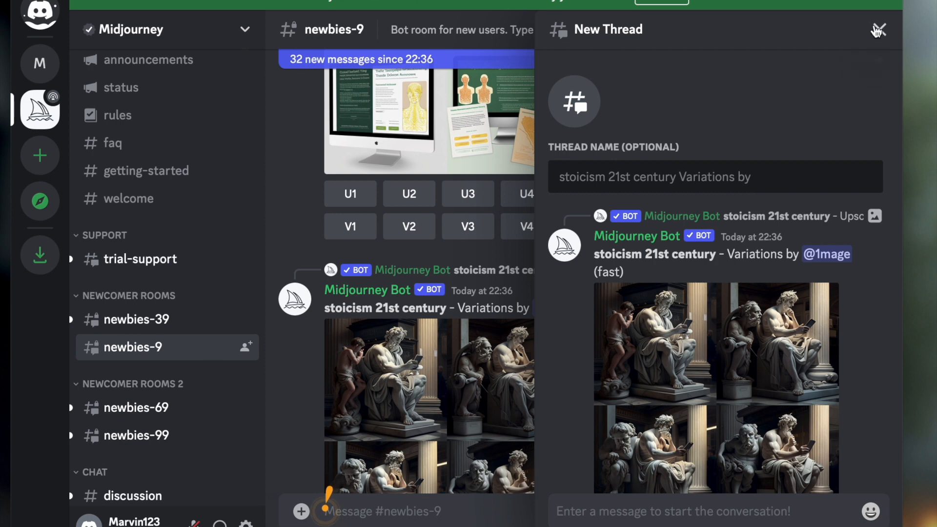
click(879, 30)
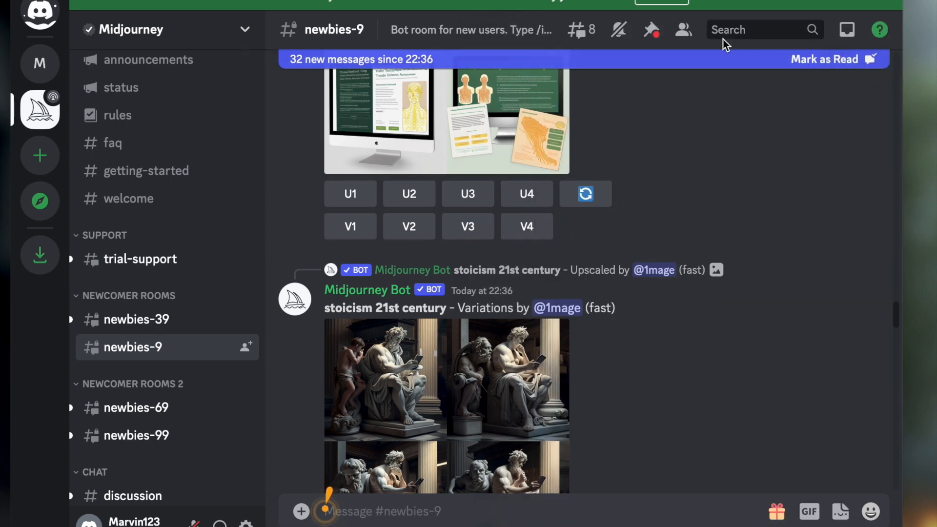
click(684, 30)
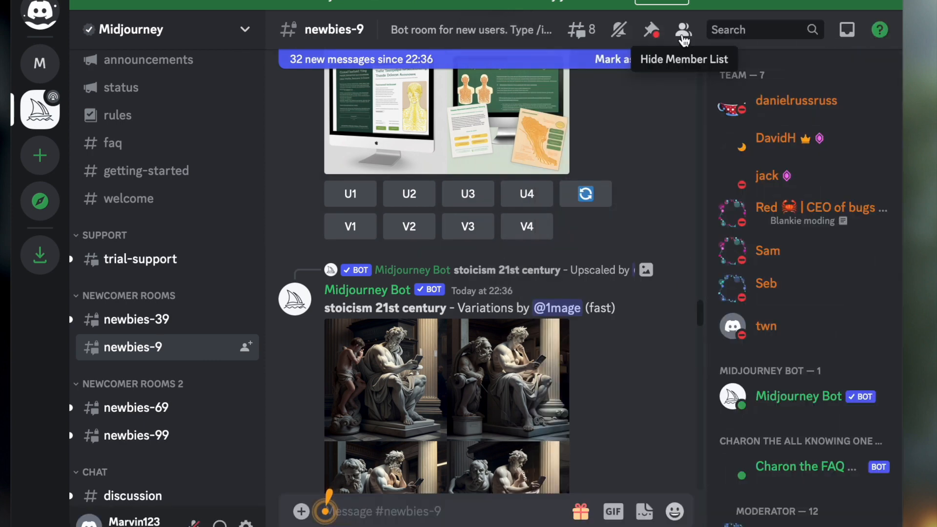
scroll(800, 229, down, 3)
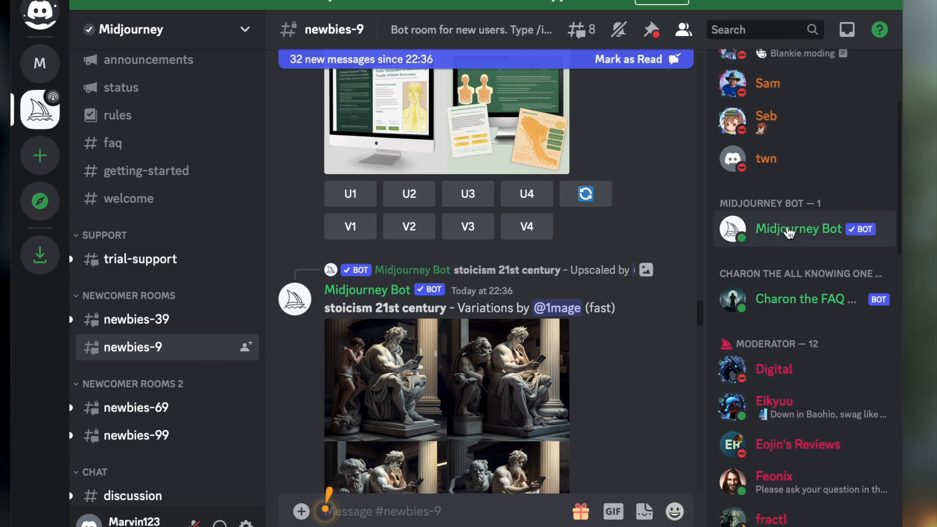
right_click(789, 233)
click(787, 226)
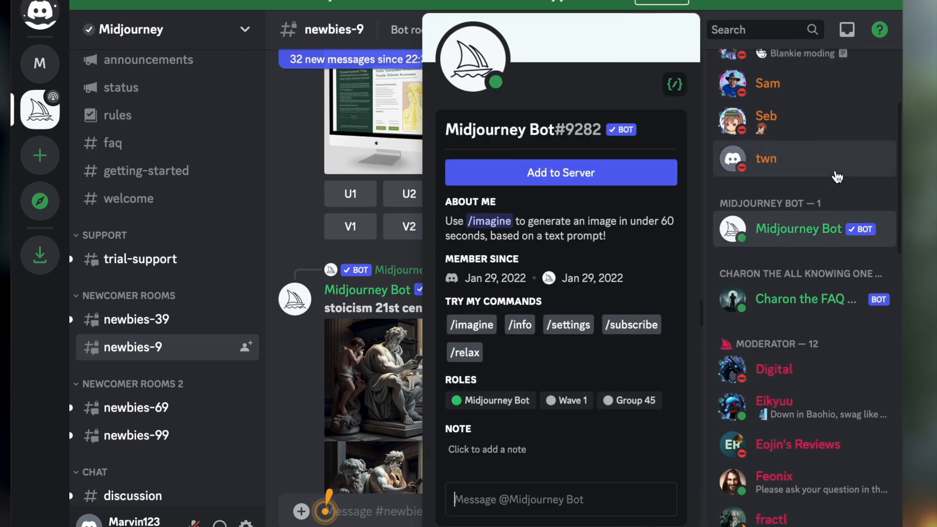
click(835, 173)
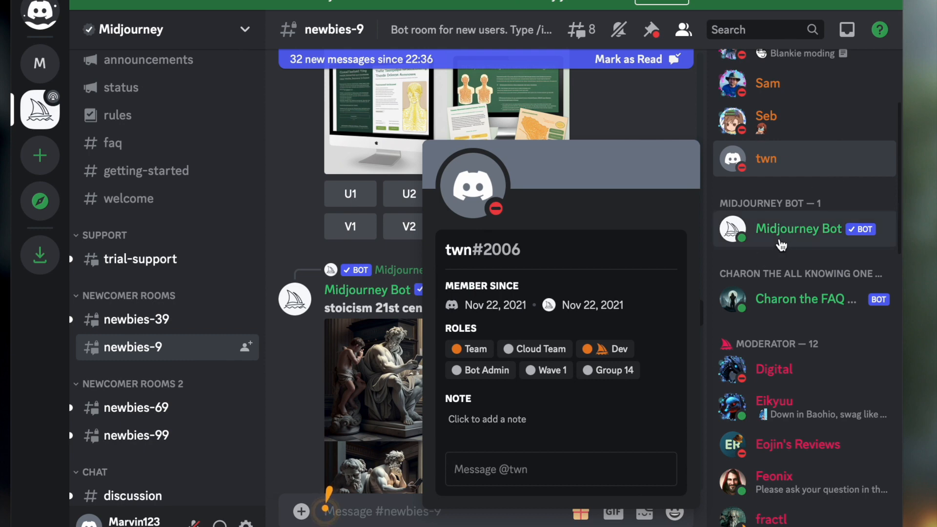
click(780, 245)
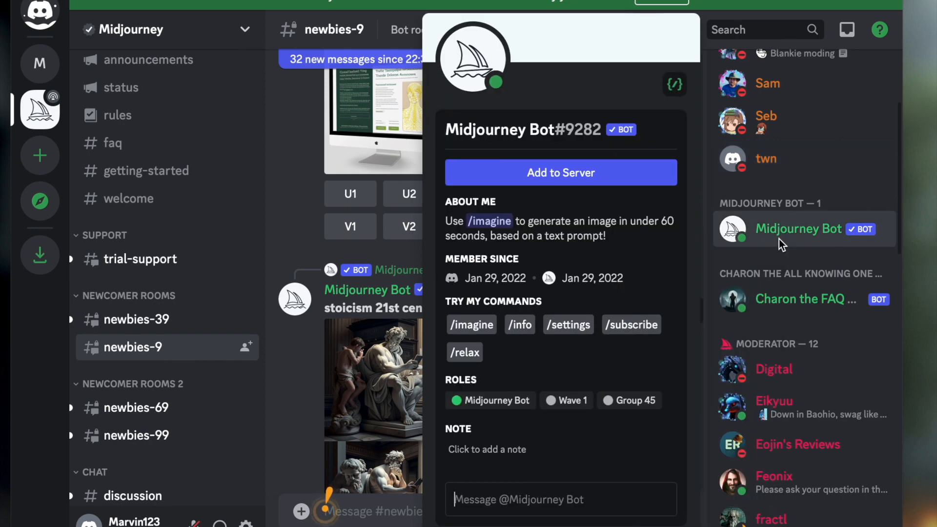
Step: Try to add the Midjourney Bot to the own server, authorising all of its requested permissions
click(619, 184)
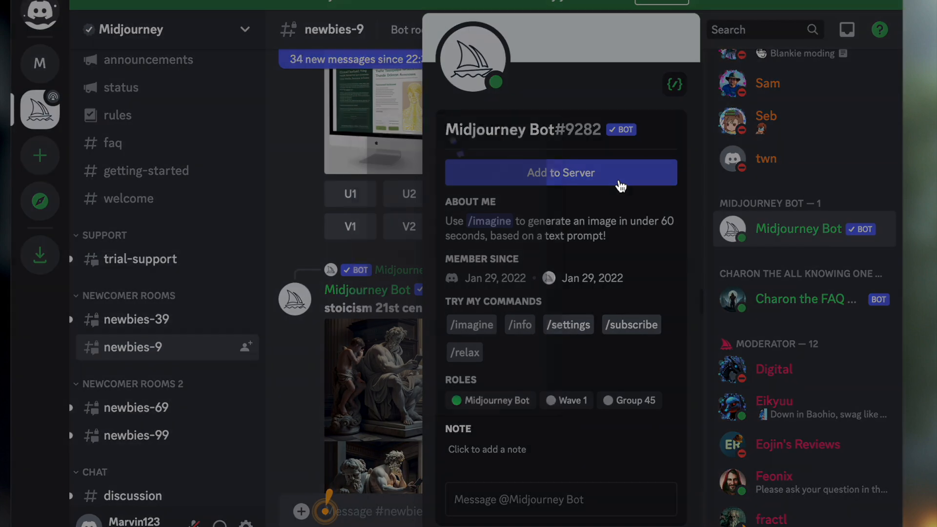
click(455, 338)
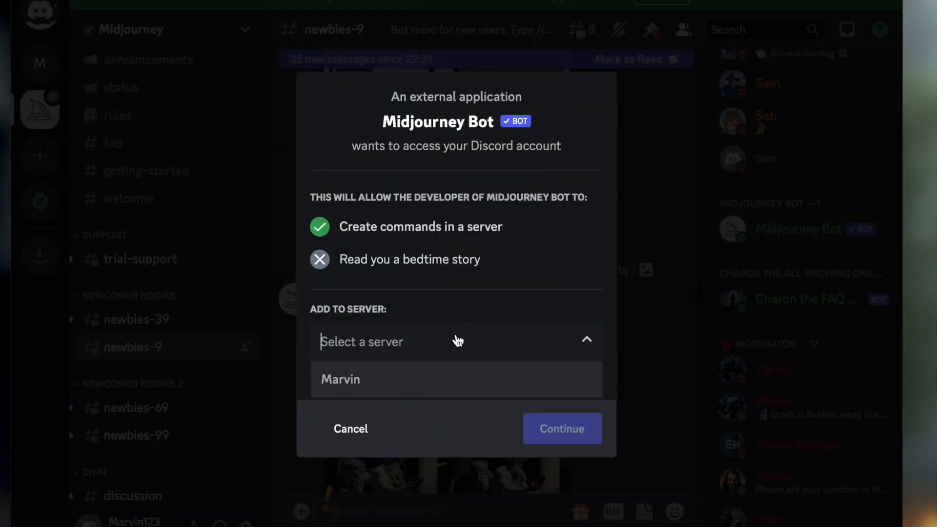
click(428, 386)
click(565, 433)
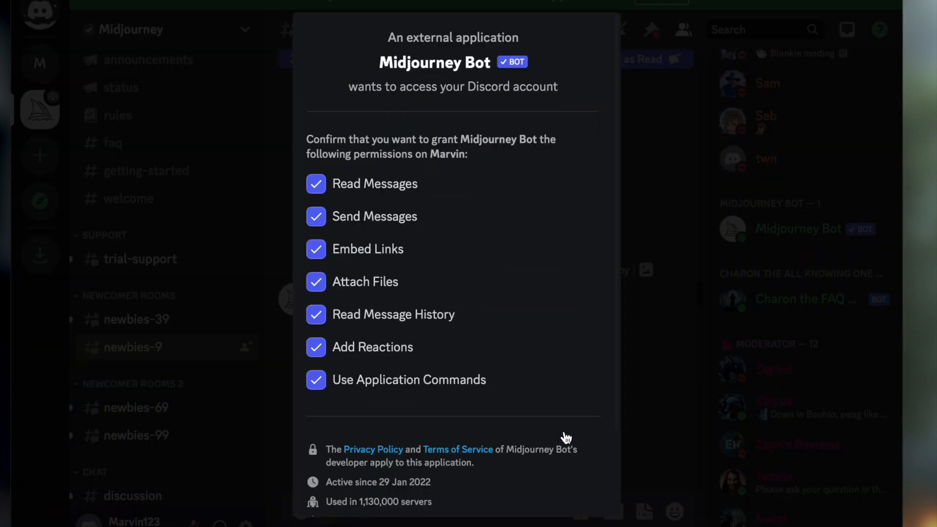
scroll(566, 437, down, 3)
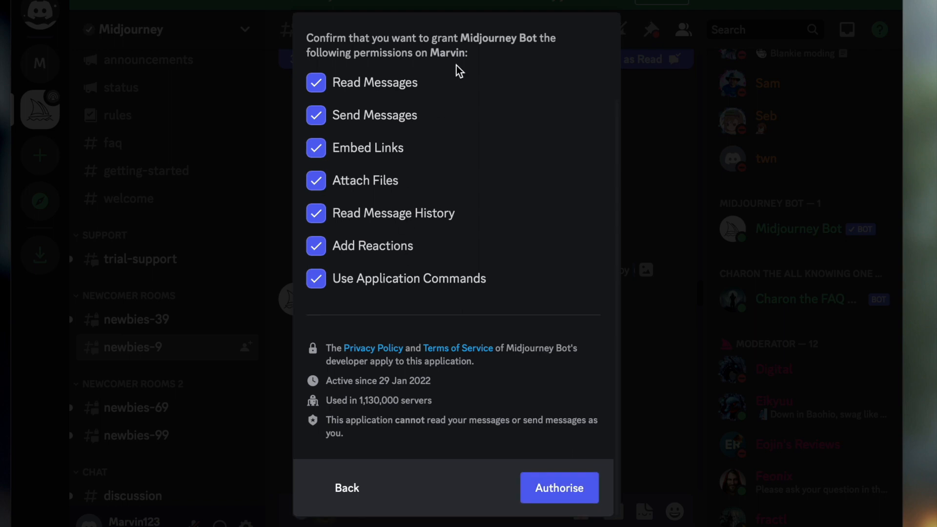
click(561, 502)
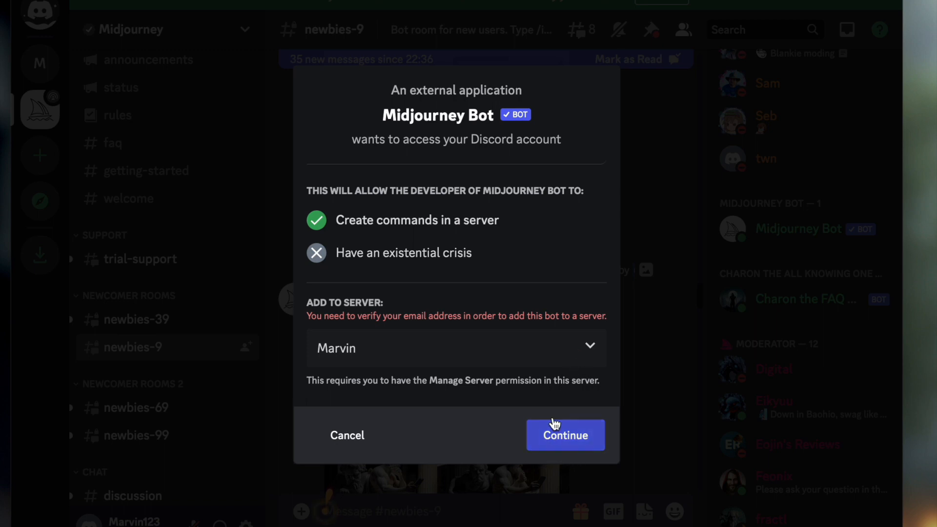
Step: Repeat the authorisation of the Midjourney Bot for the selected own server and close the confirmation
click(564, 443)
scroll(549, 358, down, 4)
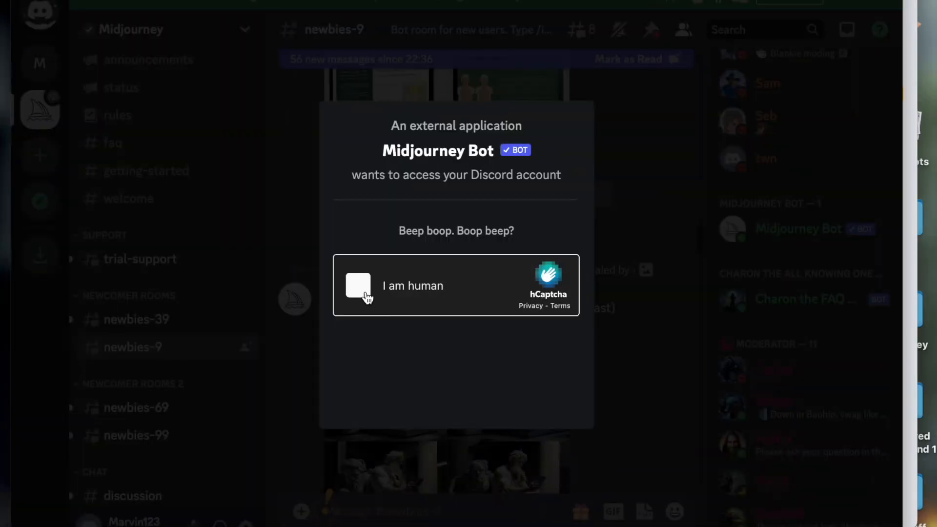
click(366, 293)
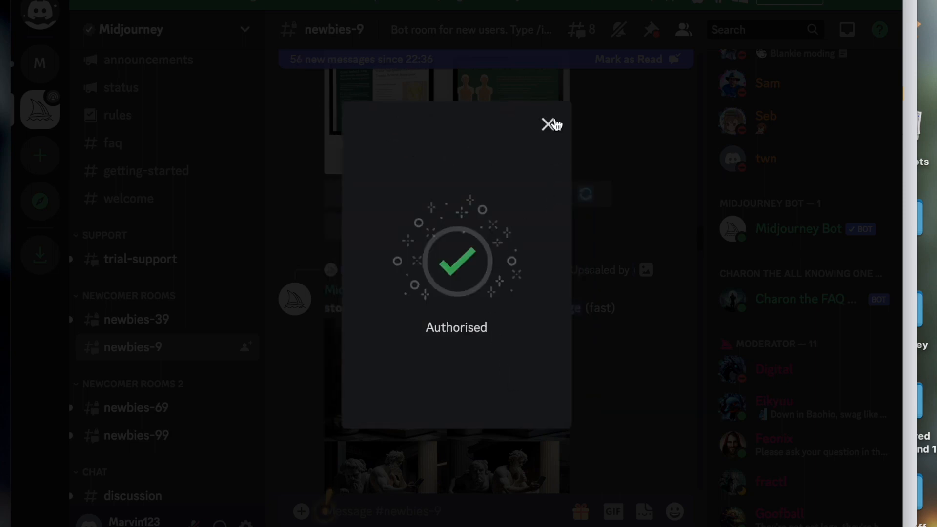
click(547, 125)
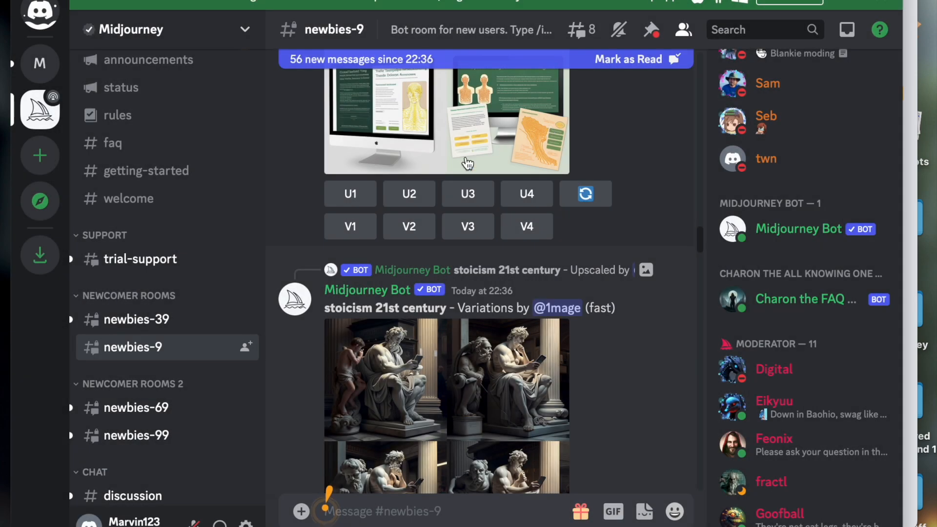
Step: Open the own server's general channel and start the Midjourney Bot's /imagine command there
click(39, 71)
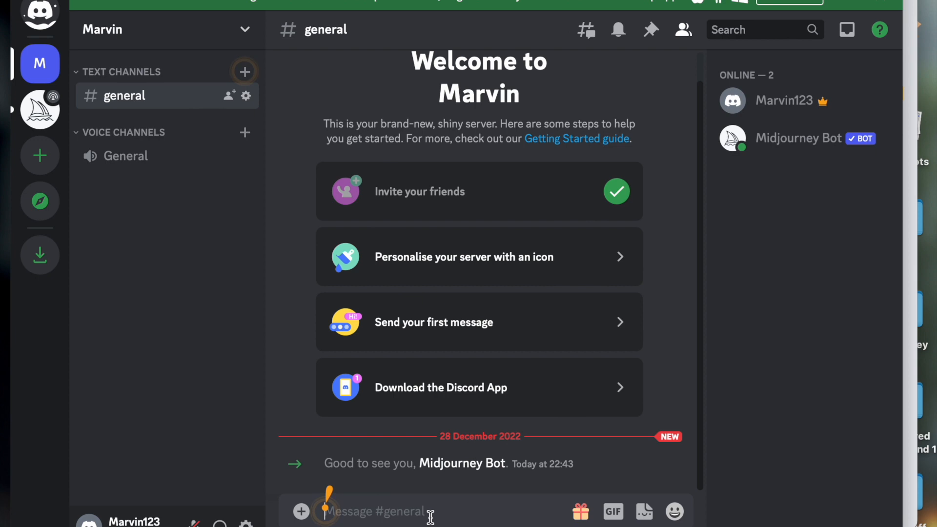
text(/)
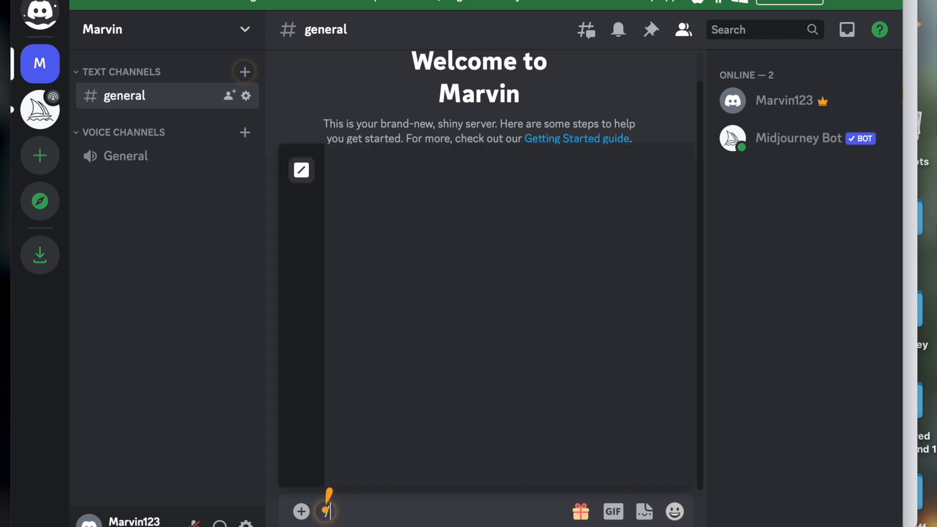
text(ima)
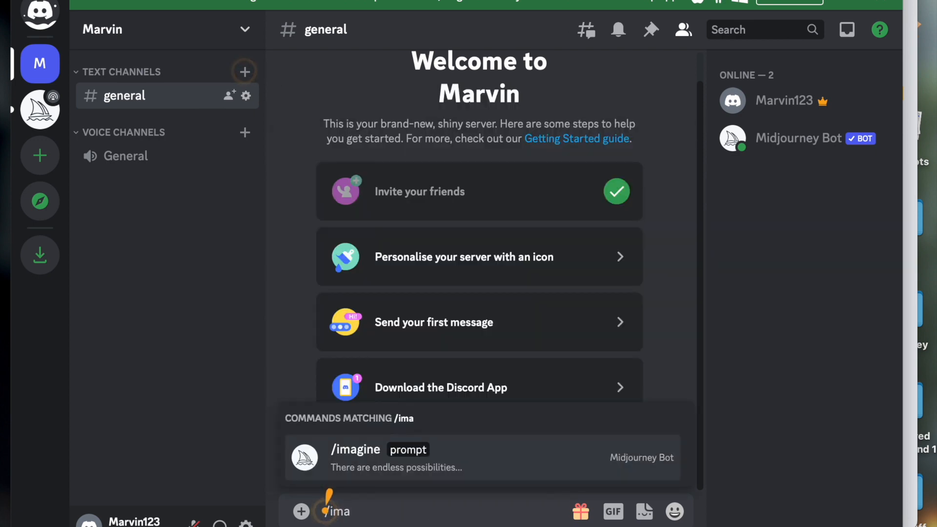
key(Tab)
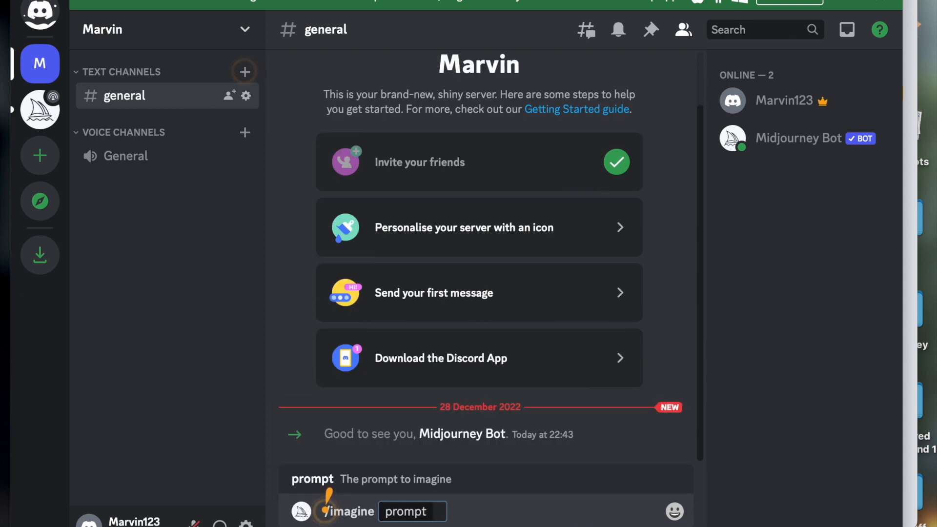
Step: Enter "a green rabit in middle of time square eating banana , ultra high" as the start of the /imagine prompt
text(a g)
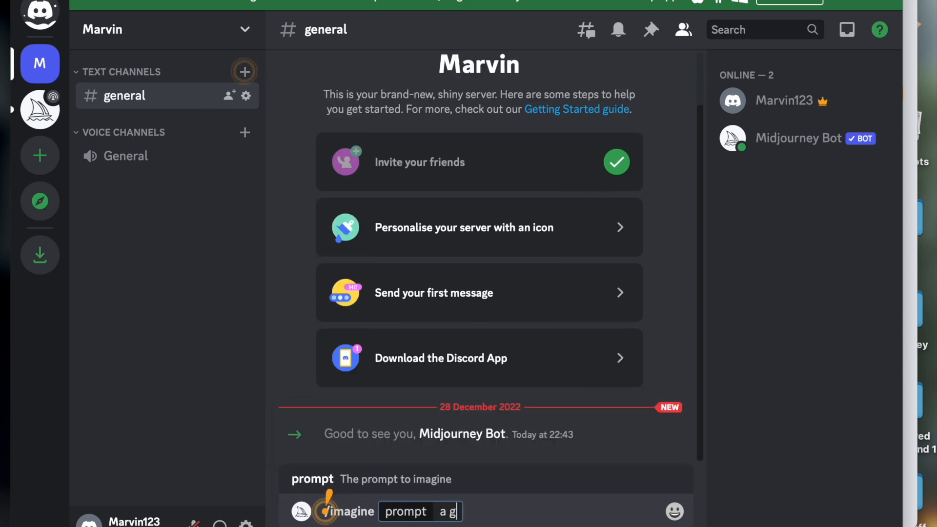
text(reen r)
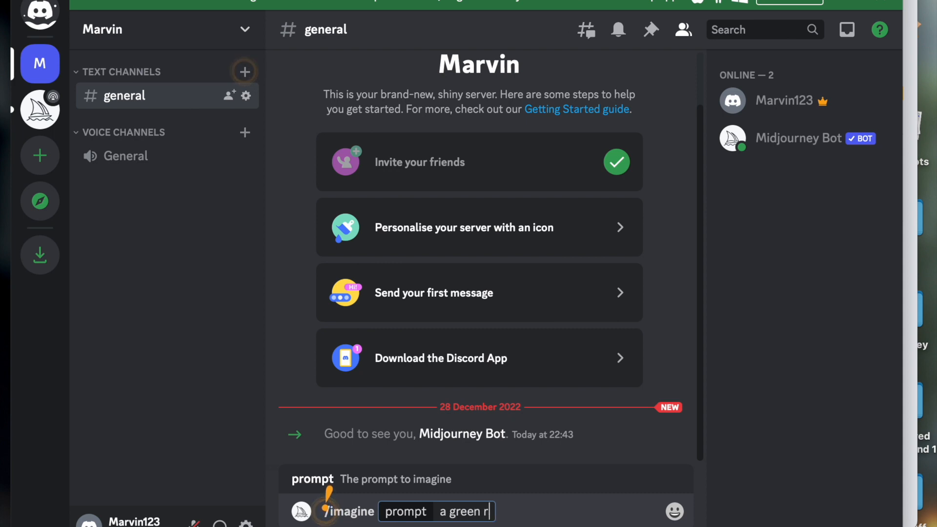
text(abit i)
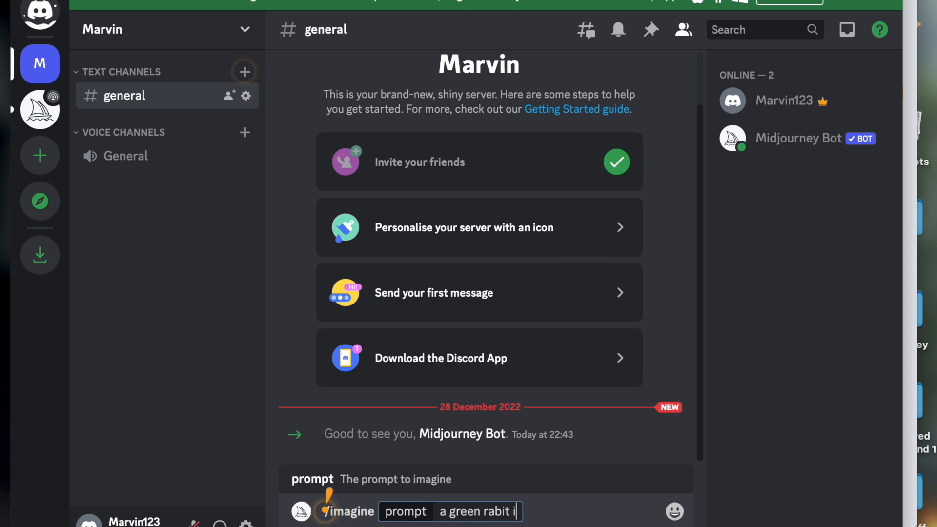
text(n middle )
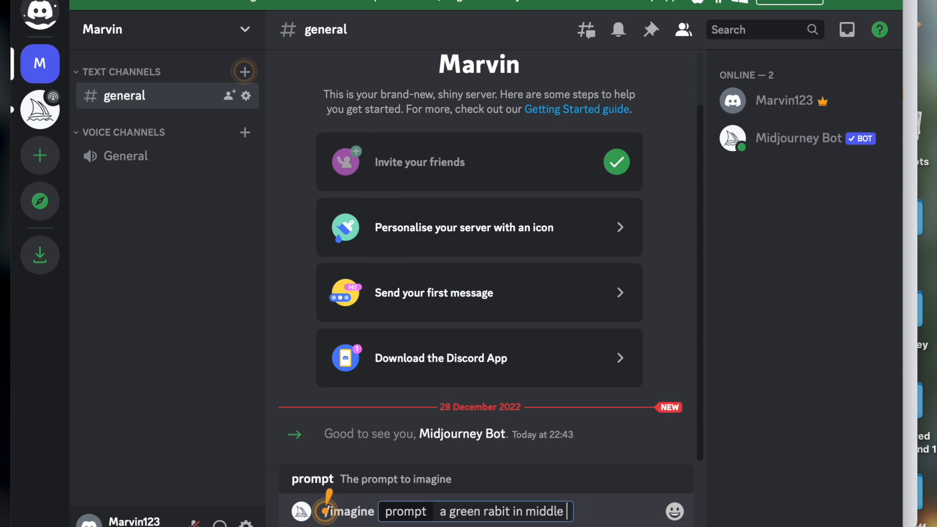
text(of time )
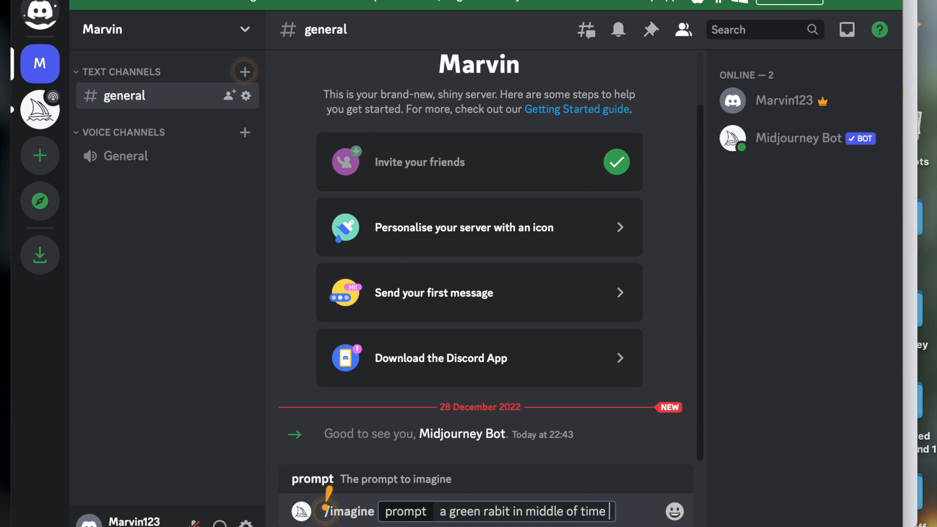
text(square eating banana , ult)
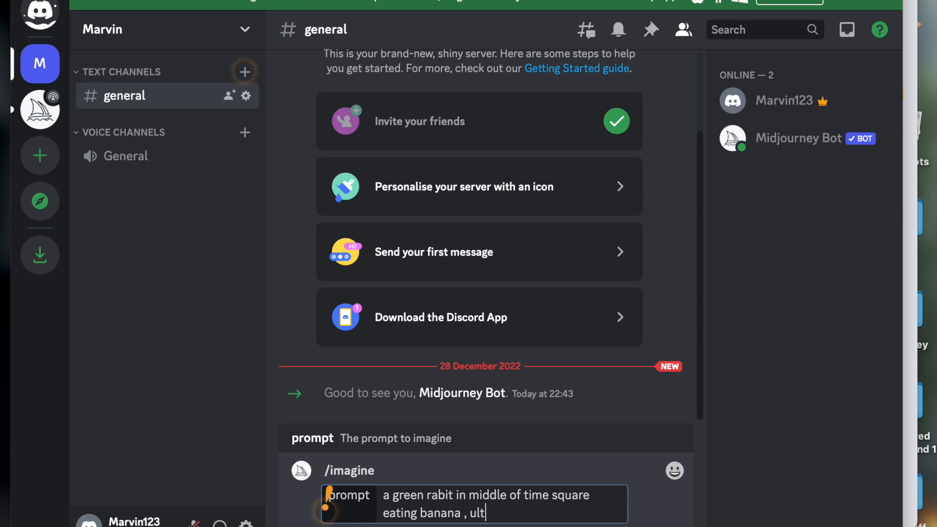
text(ra high )
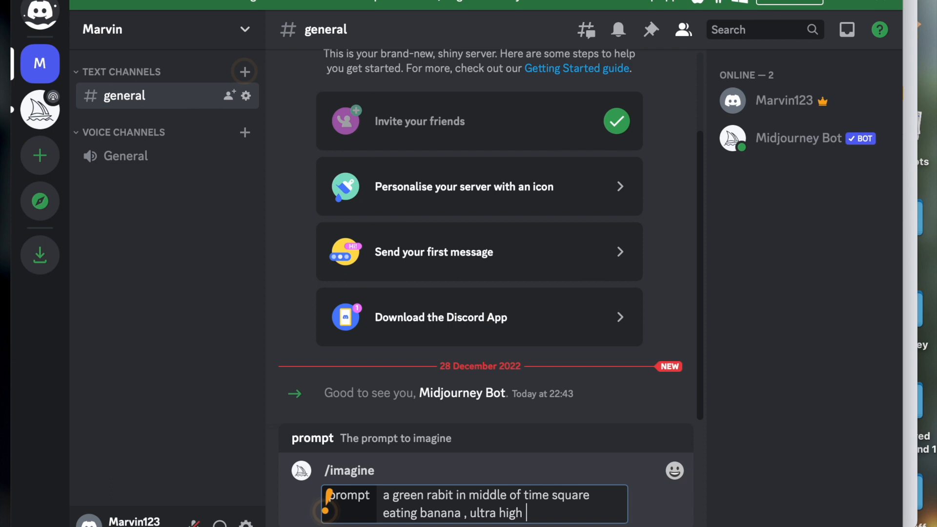
text(resu)
key(BackSpace)
text(ol)
key(BackSpace)
key(BackSpace)
text(ultion)
key(BackSpace)
key(BackSpace)
key(BackSpace)
key(BackSpace)
key(BackSpace)
key(BackSpace)
key(BackSpace)
key(BackSpace)
Step: Complete the prompt after "ultra high" with "details, --v 4"
text(details, --)
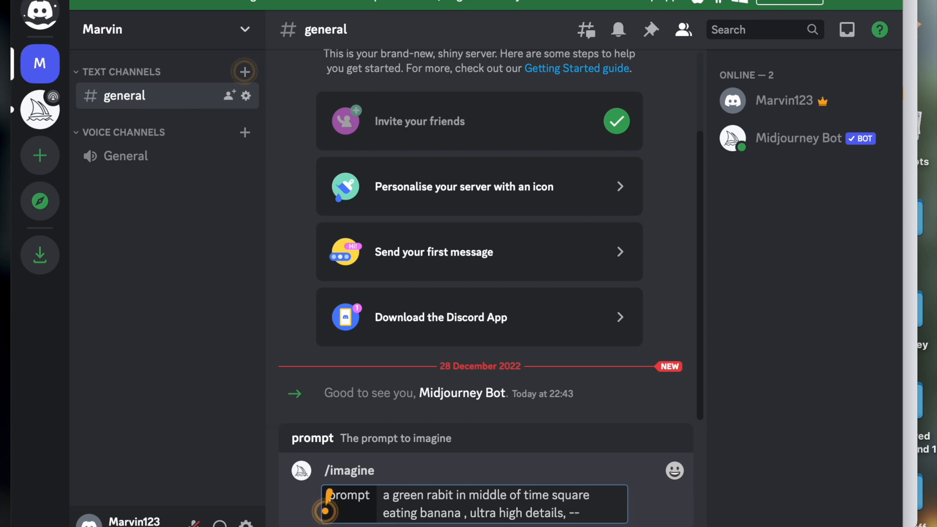
text(v 4)
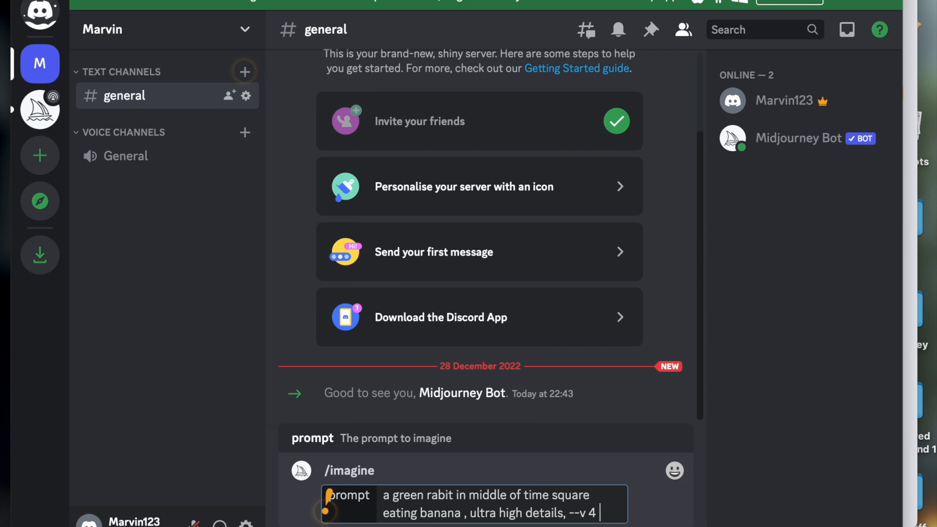
Step: Insert "8k ," before "ultra high details" in the /imagine prompt and submit it
click(467, 513)
key(BackSpace)
key(BackSpace)
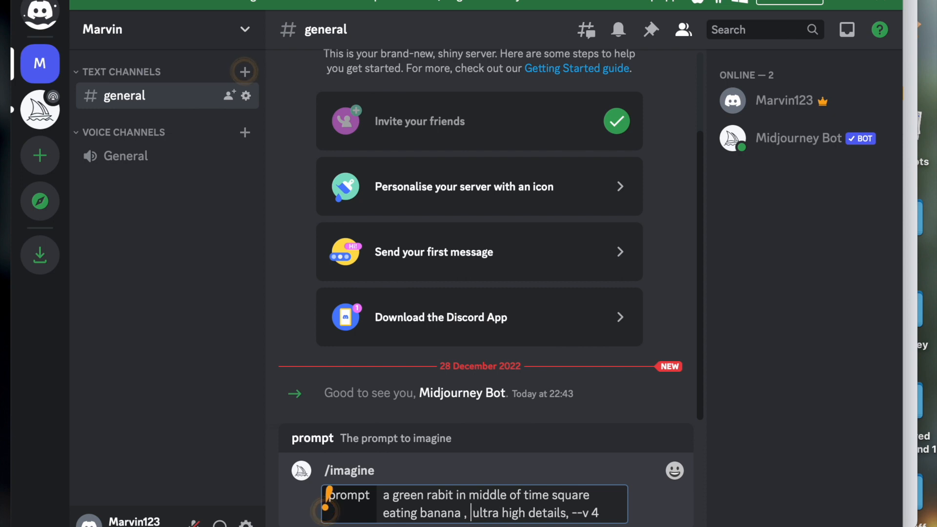
text(8k ,)
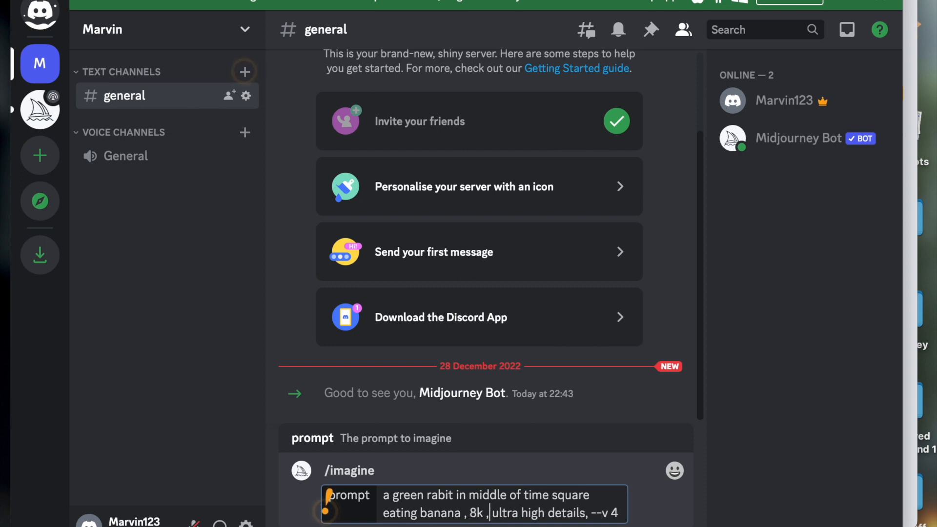
key(Return)
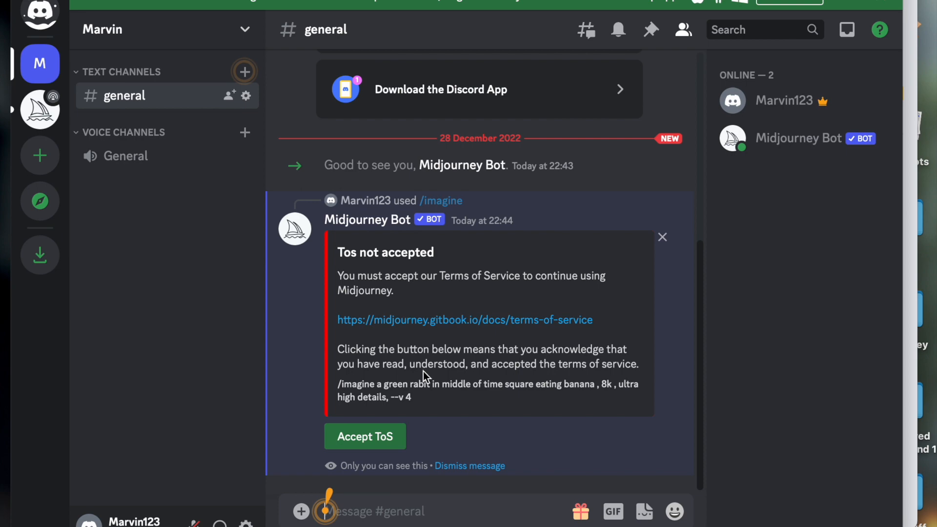
Step: Accept Midjourney's Terms of Service and look through the bot's welcome message
click(376, 436)
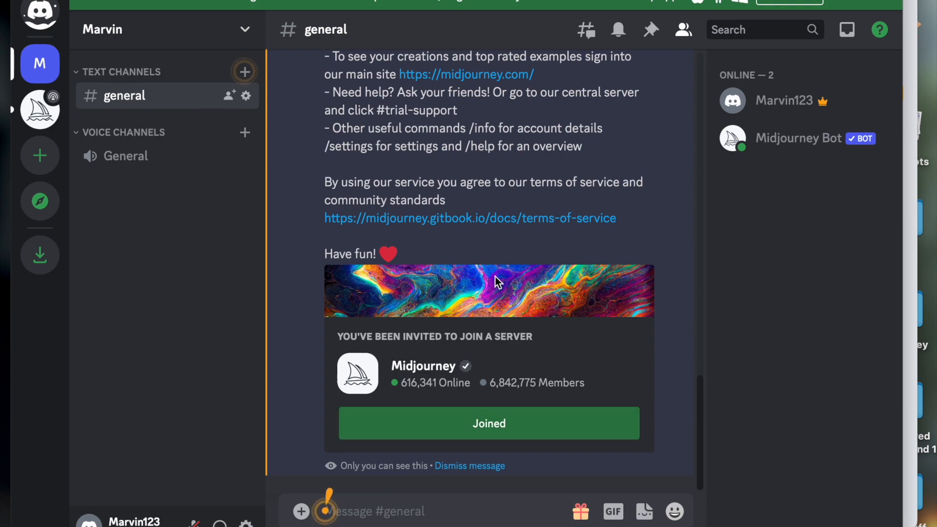
scroll(497, 282, up, 15)
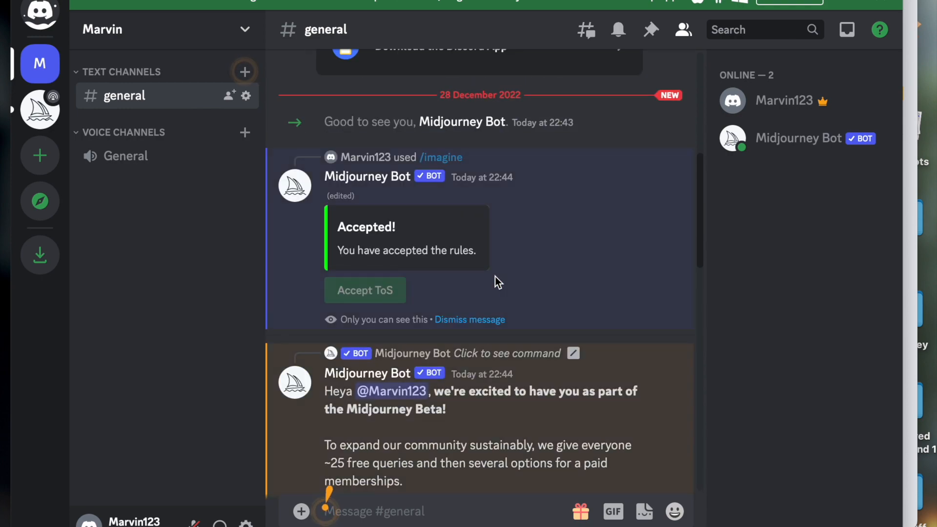
scroll(495, 276, down, 15)
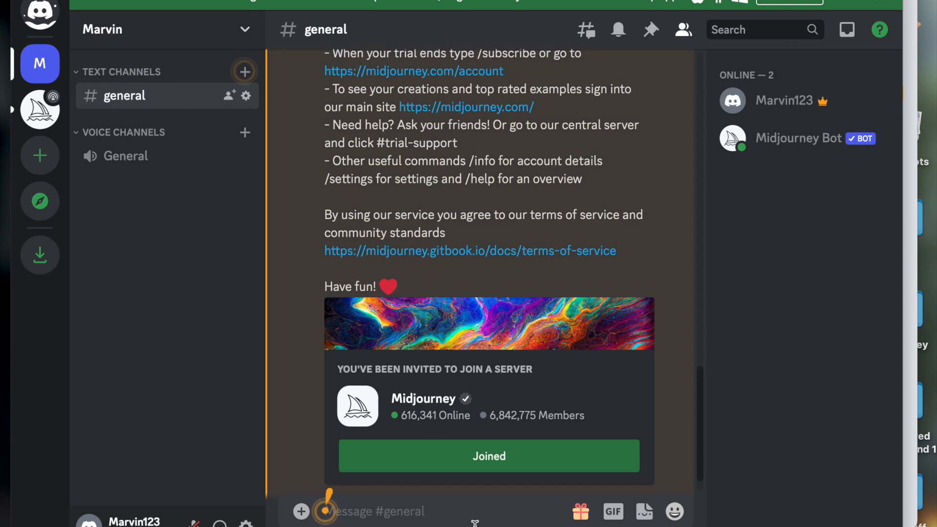
Step: Paste the full green rabbit /imagine command into the general channel's message again and submit it
text(a green rabit in middle of time square eating banana , 8k , ultra high details, --v 4)
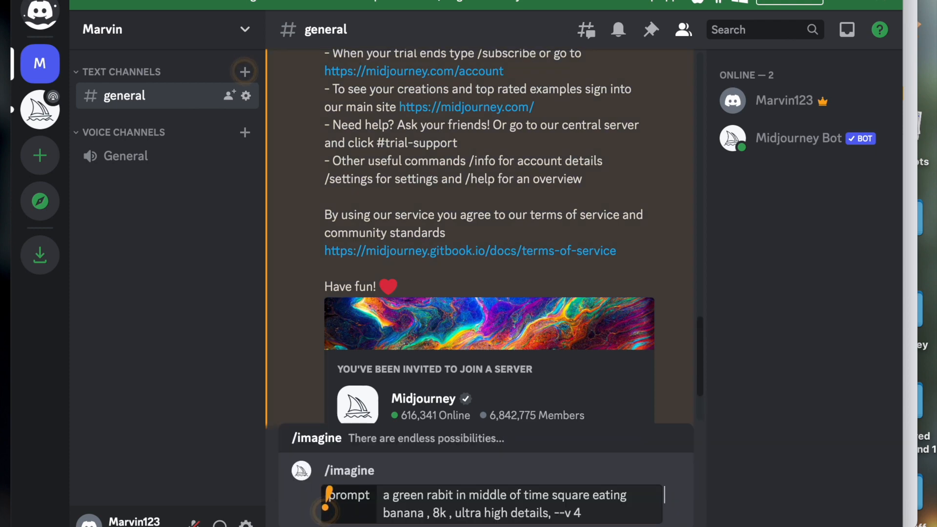
click(624, 520)
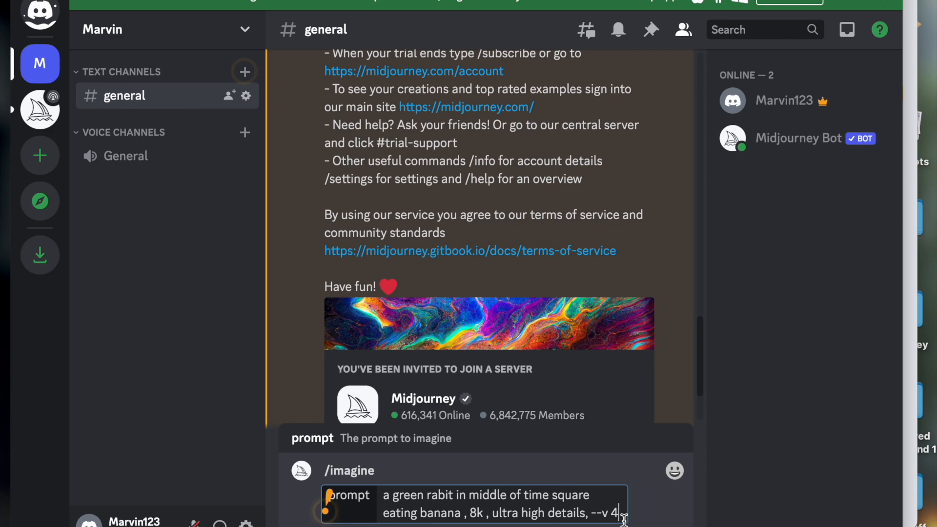
key(Return)
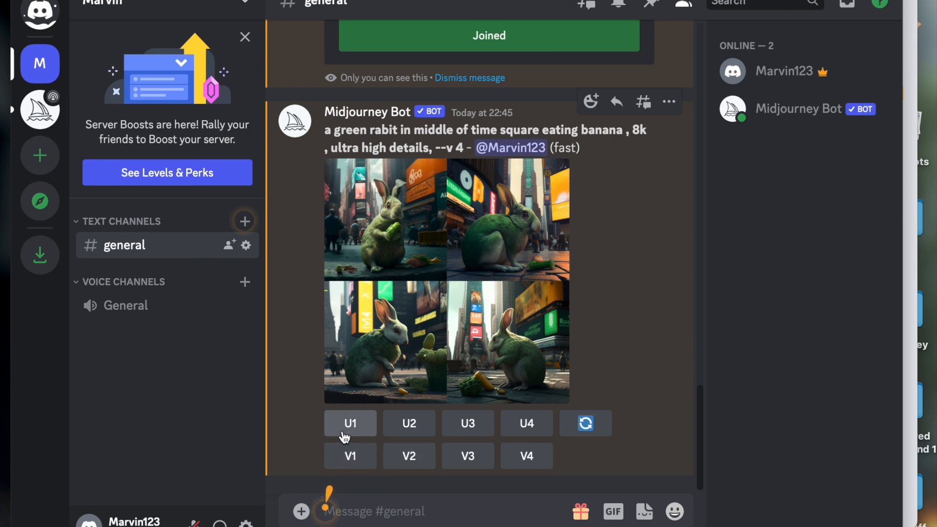
Step: Open the generated four-image rabbit grid in its original size and examine the pictures close up
click(429, 354)
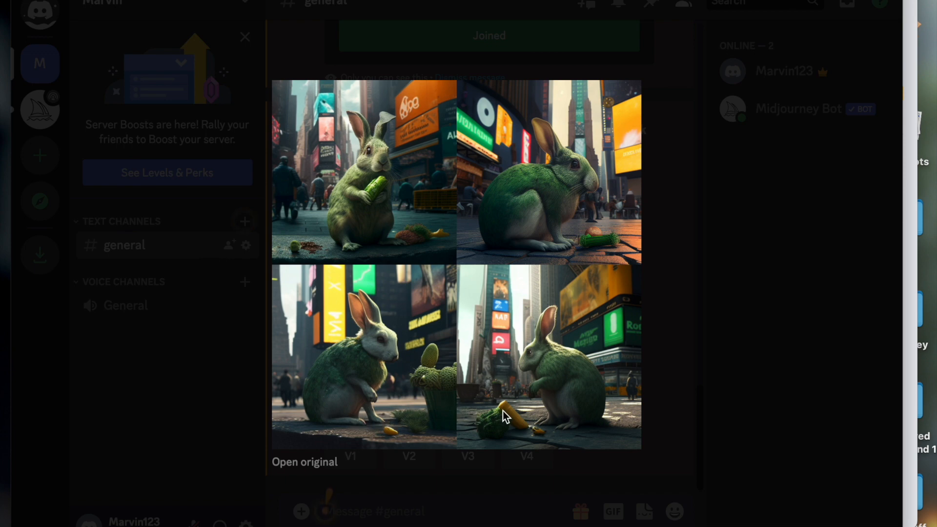
click(309, 464)
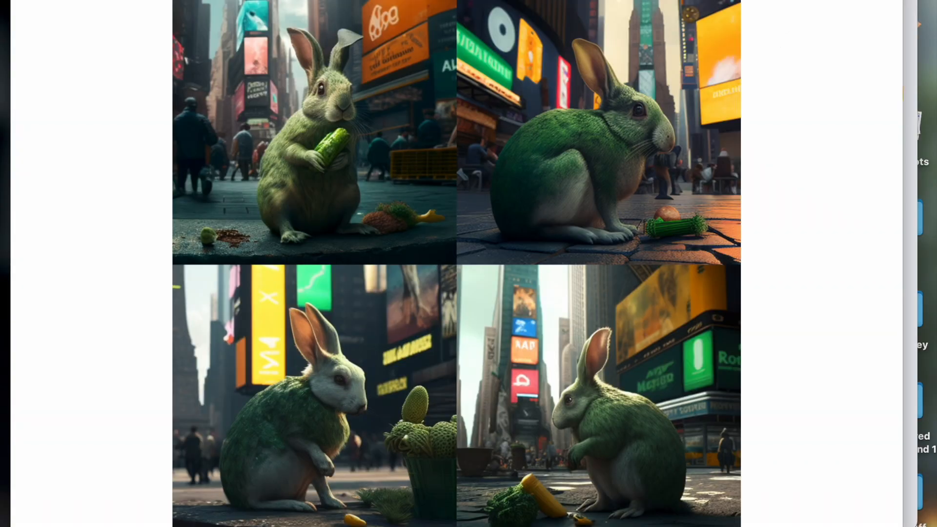
click(422, 270)
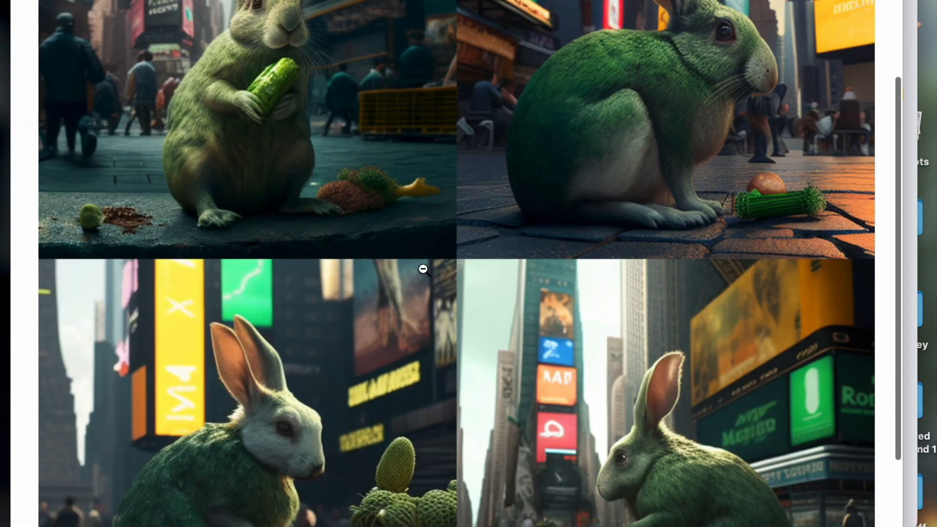
scroll(331, 113, up, 3)
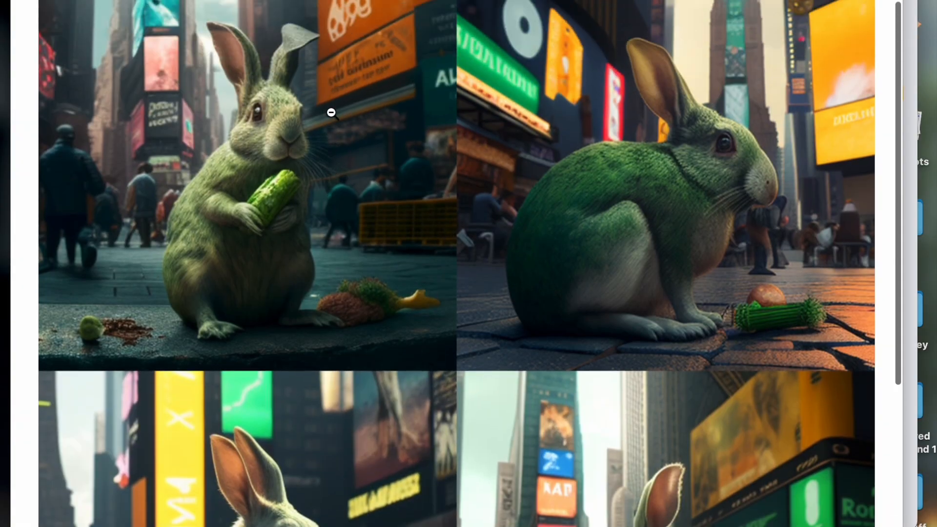
scroll(331, 113, down, 5)
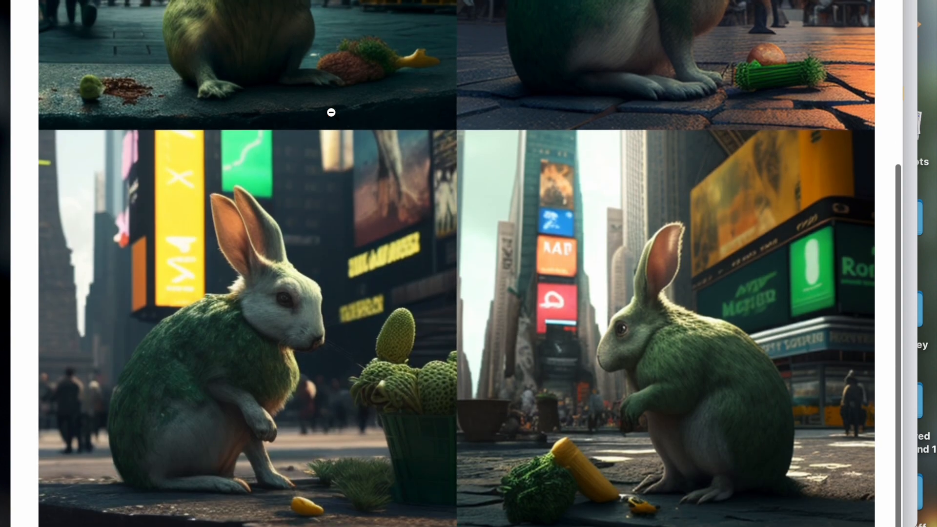
click(325, 142)
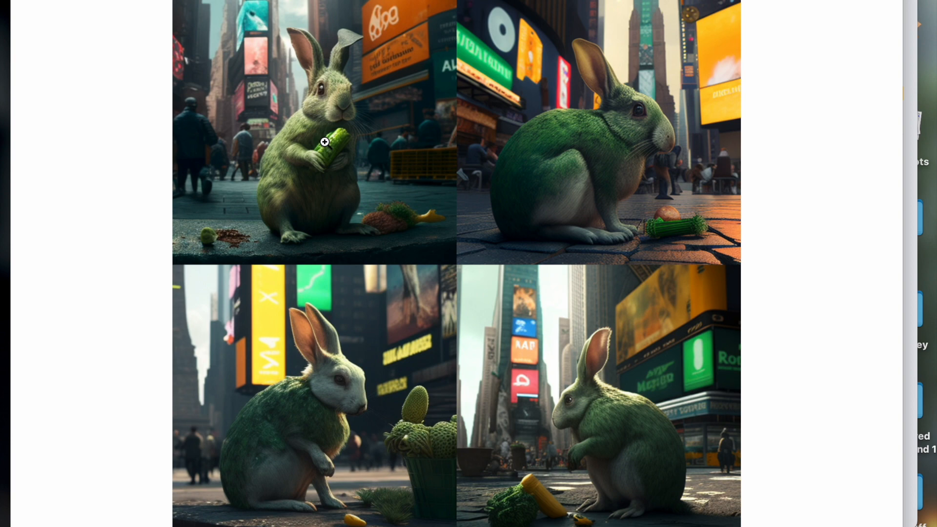
click(325, 142)
click(324, 142)
Step: Save the original image grid to the Desktop under the suggested file name and return to the general channel
right_click(325, 142)
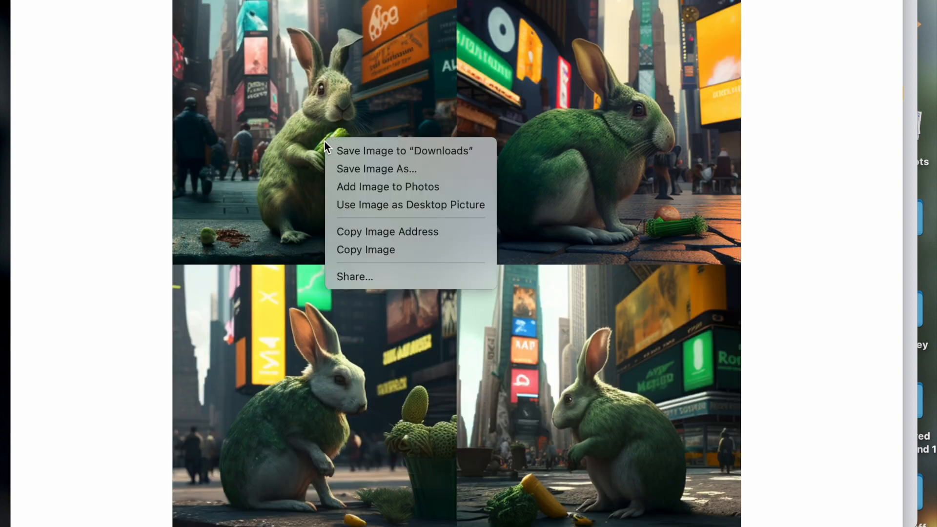
click(386, 177)
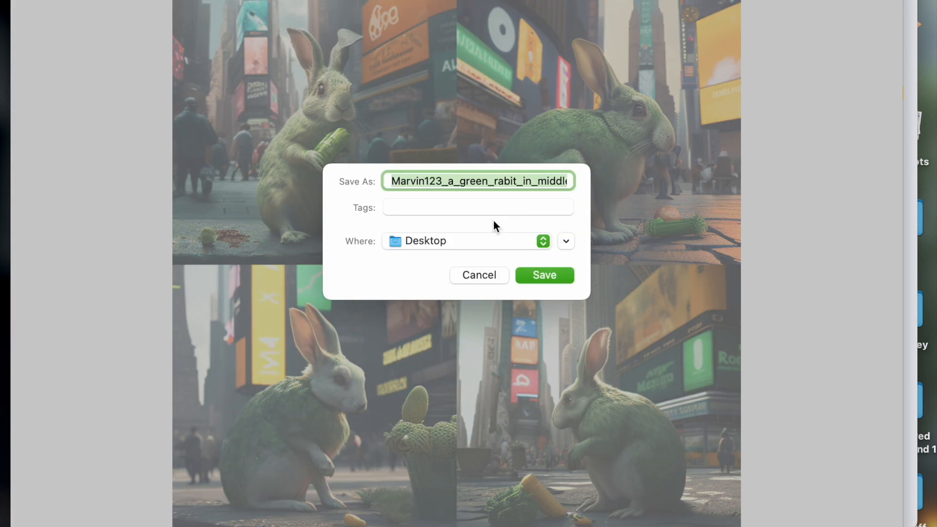
click(546, 275)
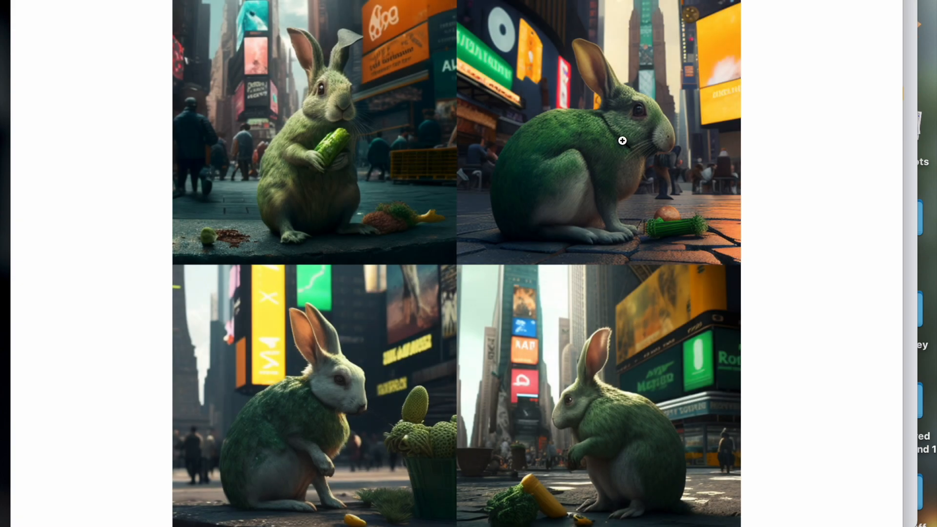
click(622, 140)
click(473, 1)
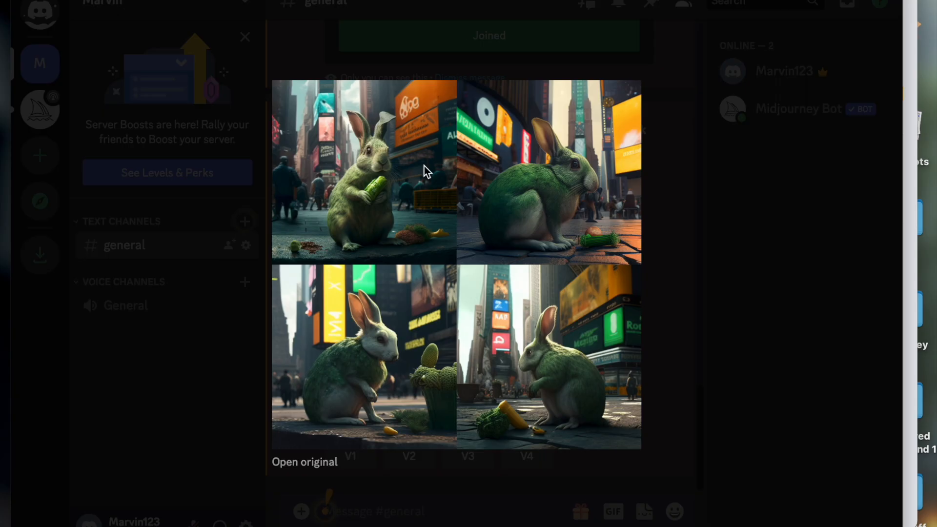
click(778, 198)
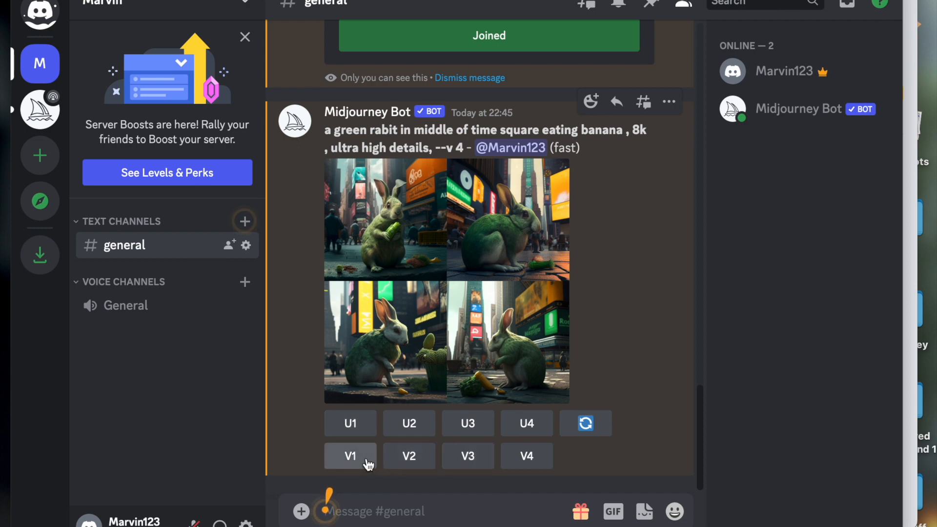
Step: Upscale the first image of the rabbit grid with U1 and bring the upscaled result into view
click(354, 425)
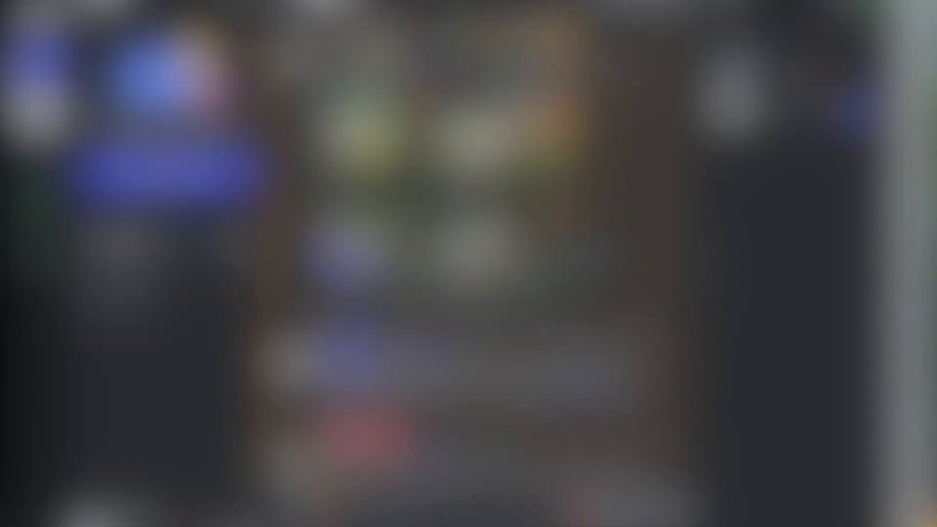
scroll(549, 371, down, 6)
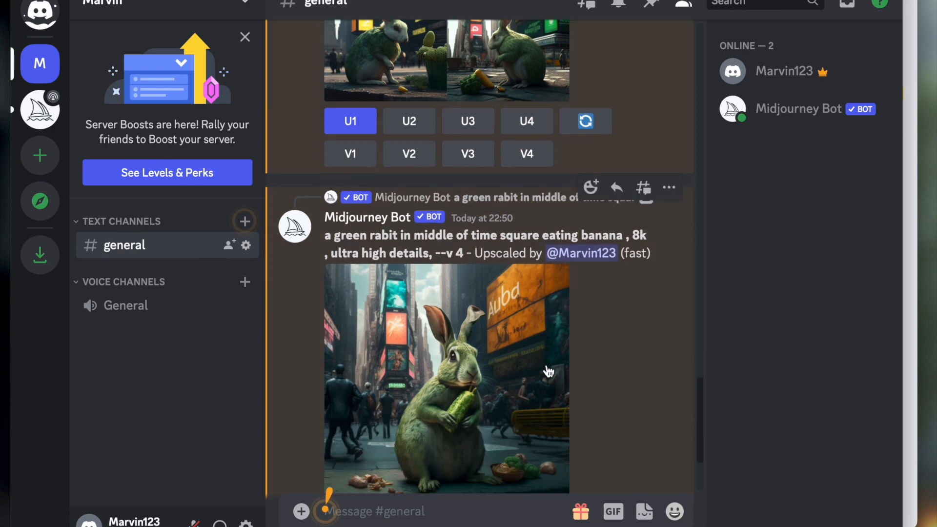
scroll(548, 371, down, 2)
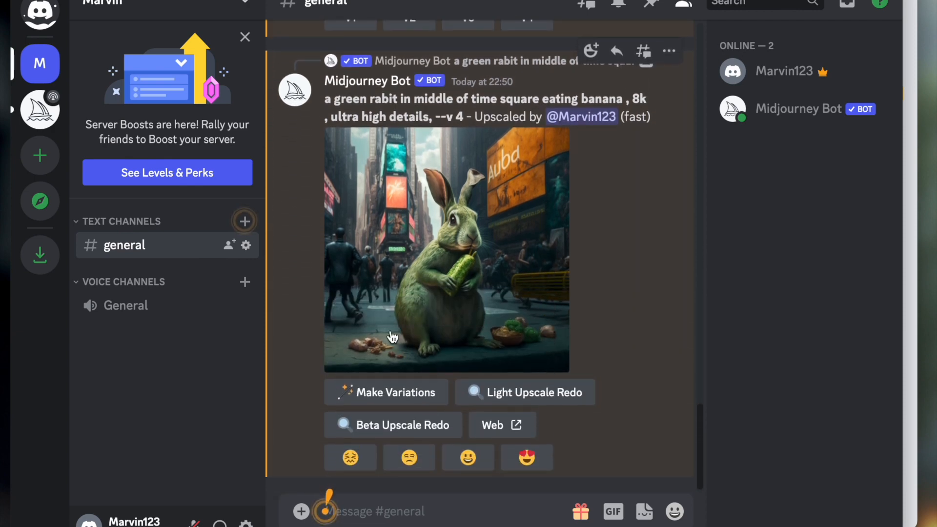
Step: Enlarge the upscaled rabbit image to examine it, and close the preview
click(486, 274)
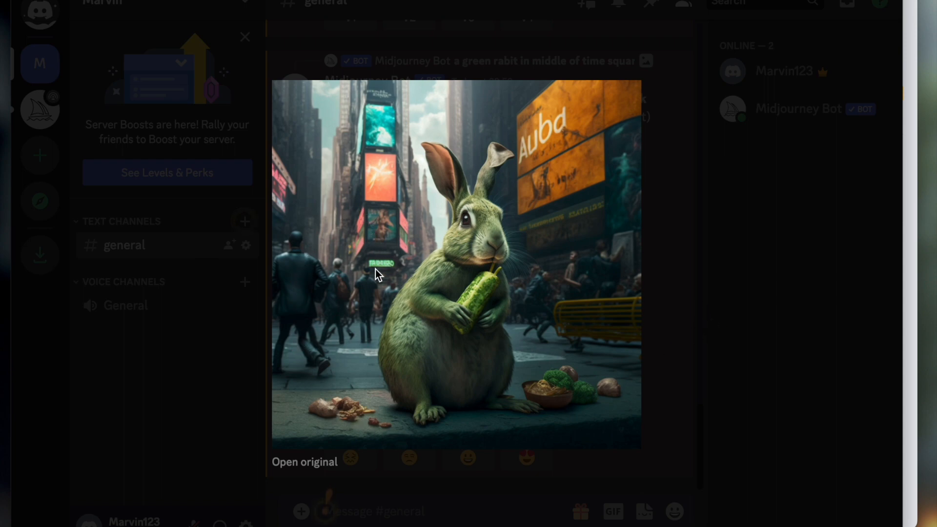
click(745, 320)
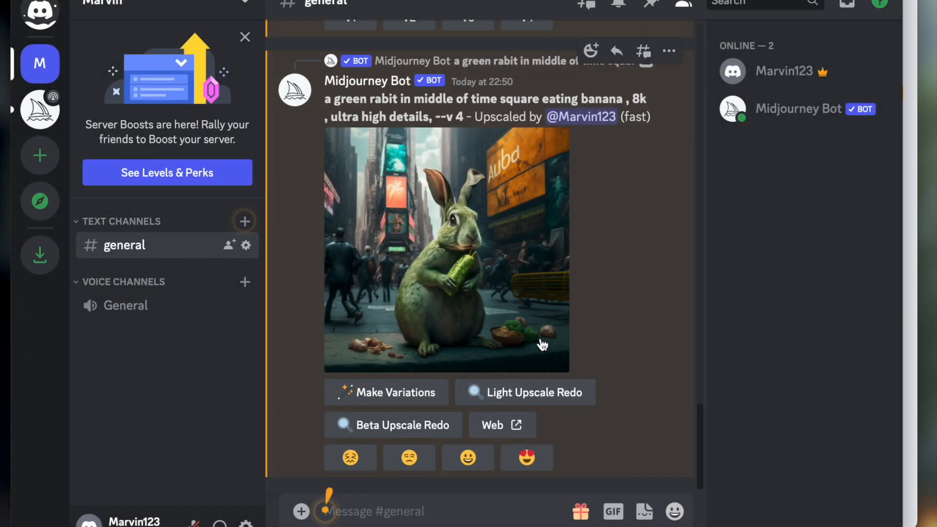
scroll(542, 345, down, 1)
scroll(542, 345, up, 1)
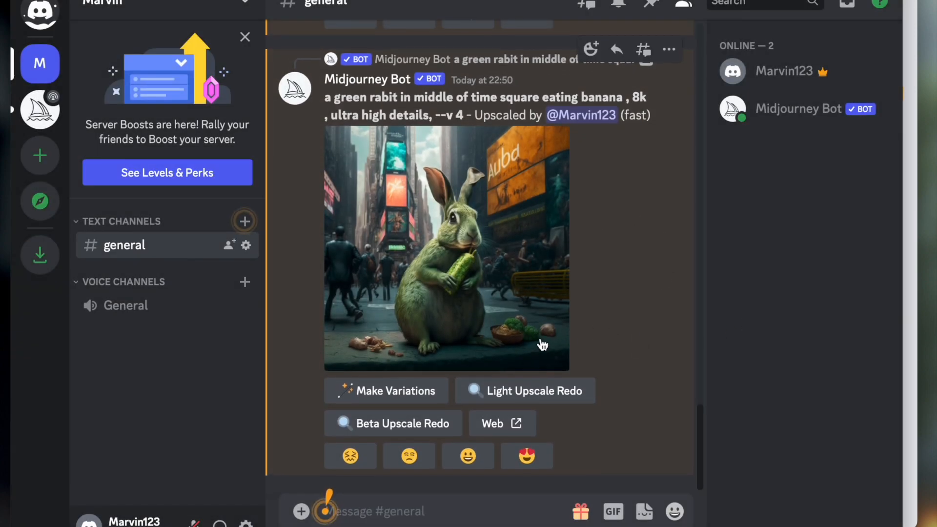